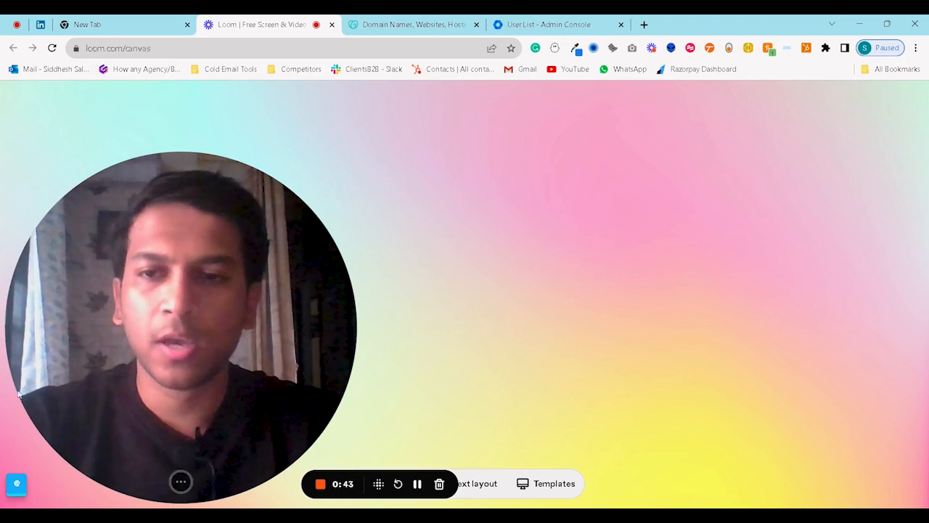
Shrink the Loom webcam bubble and bring up the GoDaddy Domain Names homepage.
left_click(174, 482)
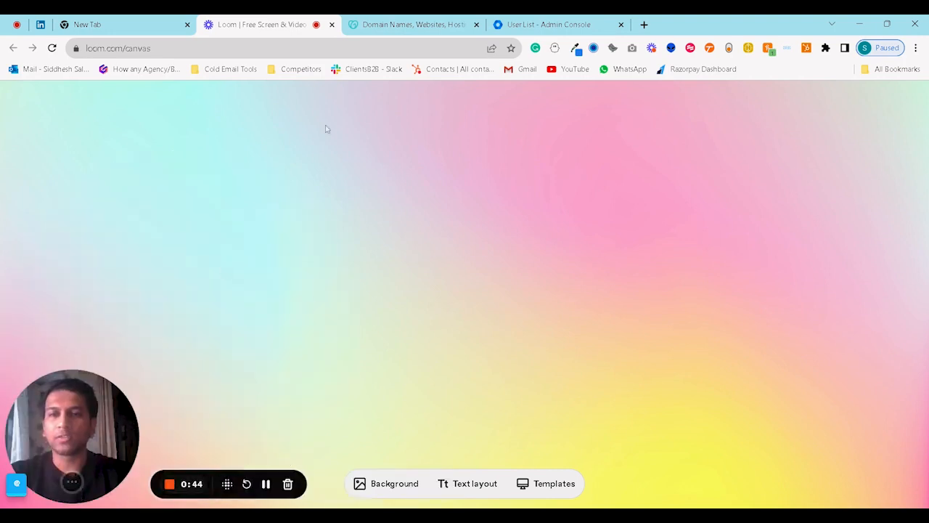
left_click(410, 24)
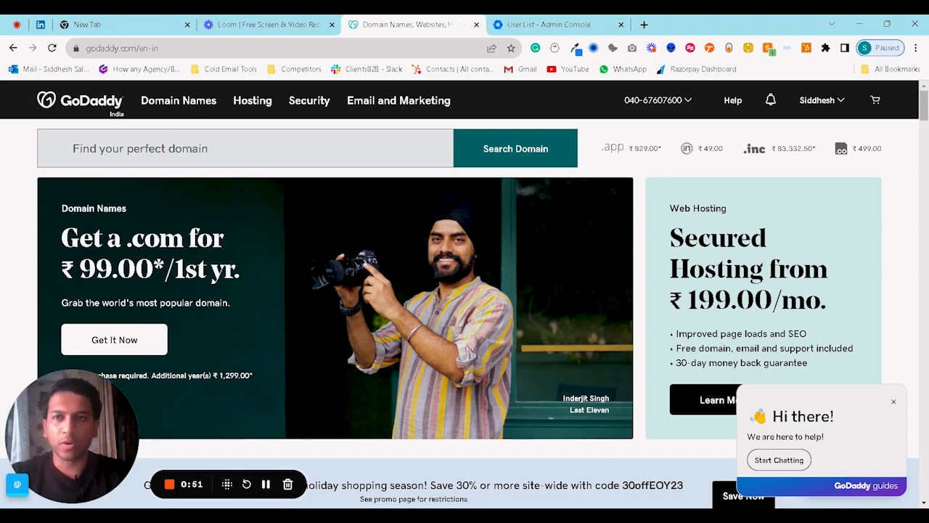
Search for clientsb2bleadgen.com and add the .com result to the cart.
left_click(245, 148)
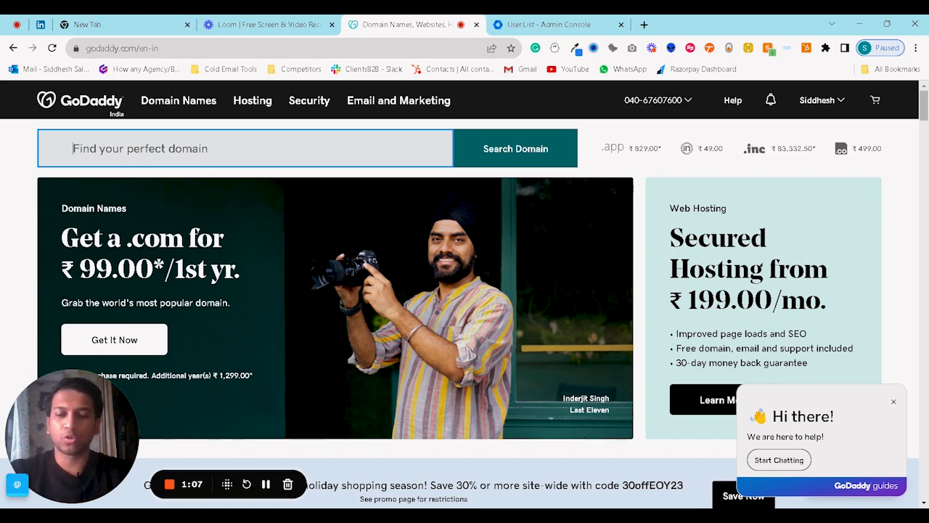
type("cli")
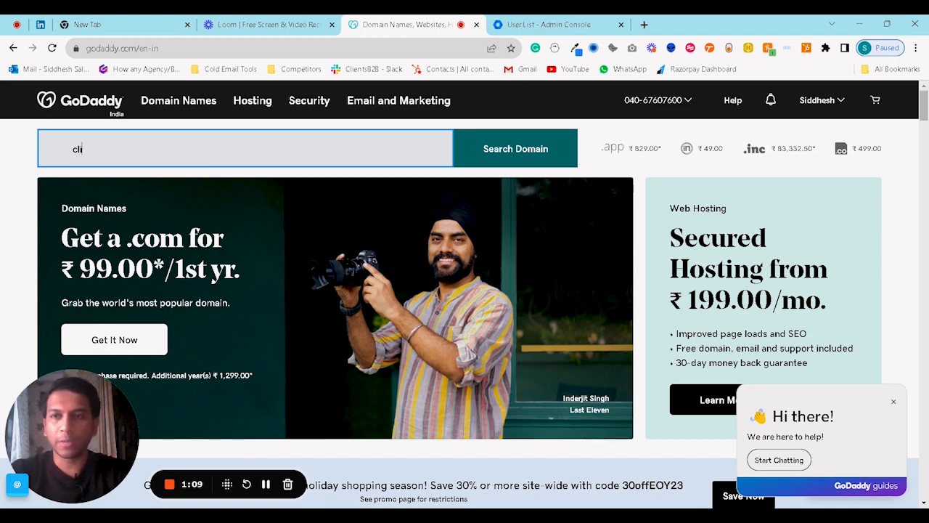
type("entsb2b")
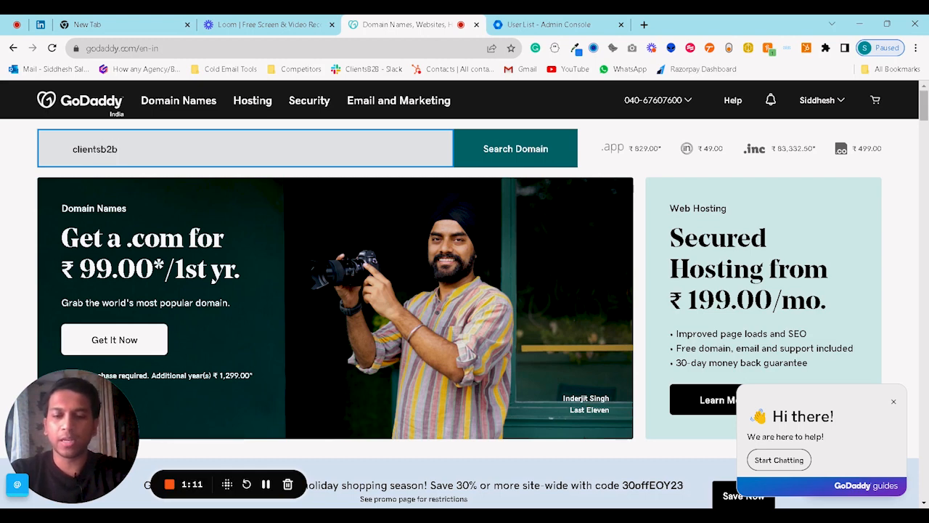
type("leadgen.")
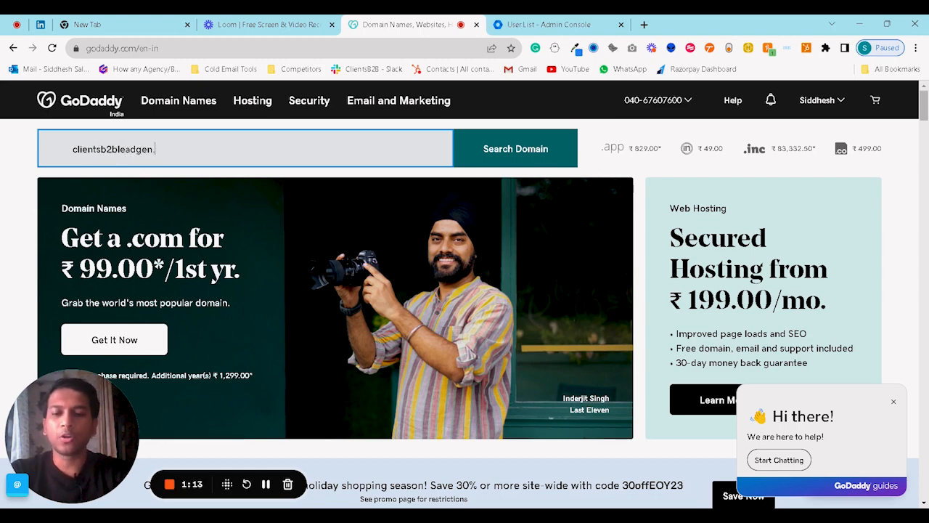
type("com")
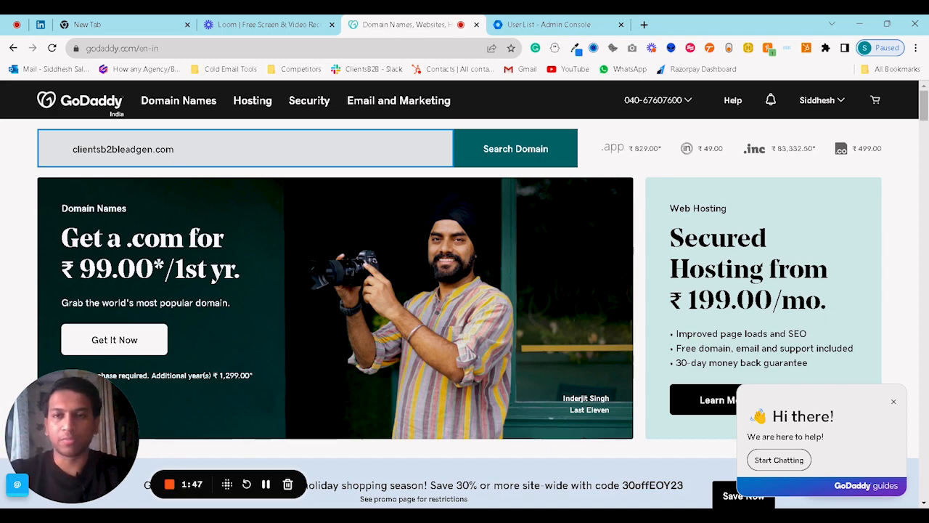
left_click(491, 149)
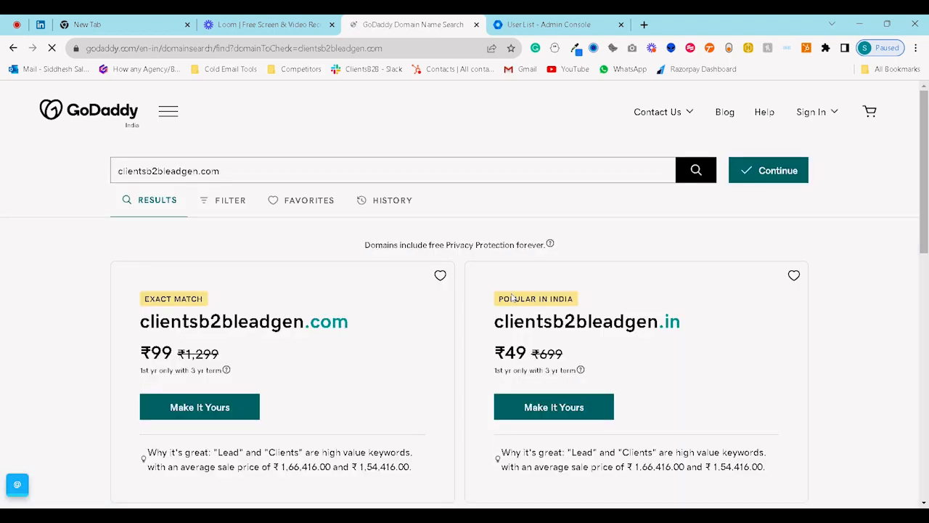
scroll(425, 305, "down", 1)
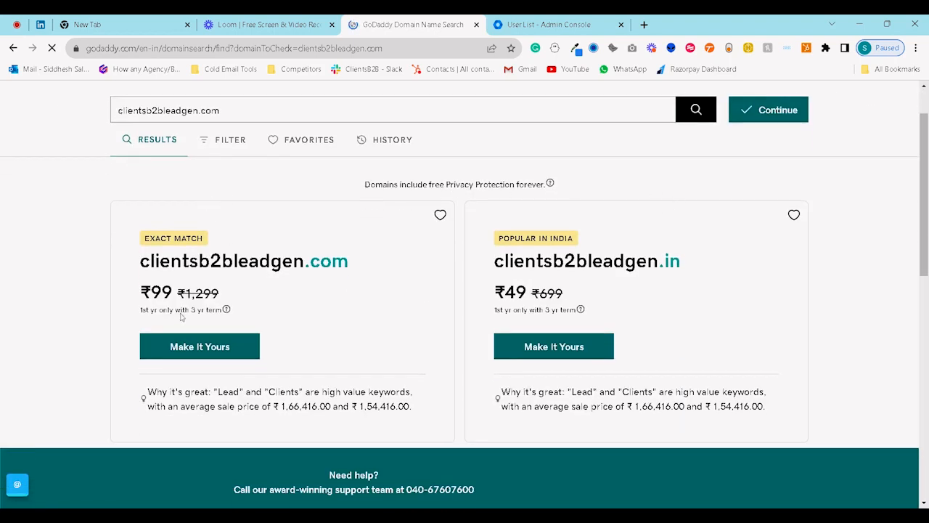
scroll(240, 347, "up", 1)
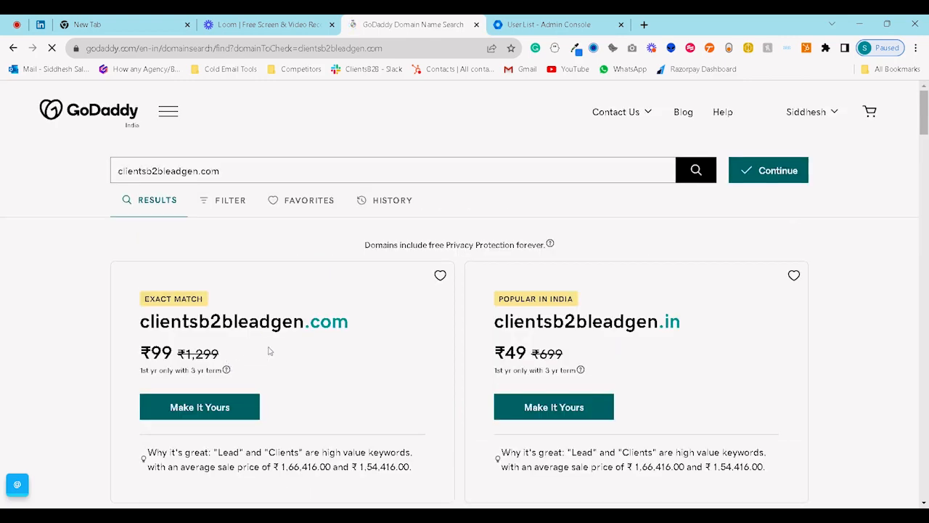
scroll(269, 351, "down", 1)
left_click(200, 346)
Search clientsb2bsales.com to see its availability and prices (.com ₹99, .in ₹49).
type("sal")
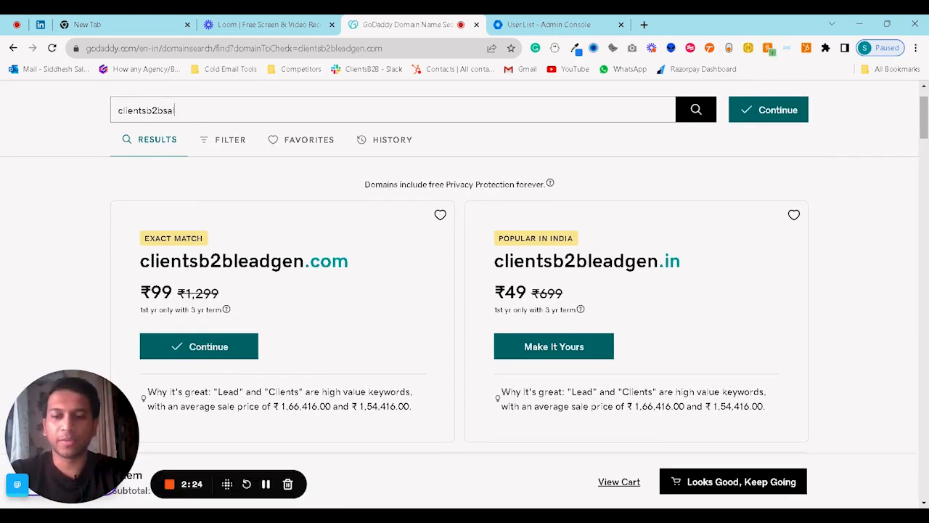
type("es.com")
key("Return")
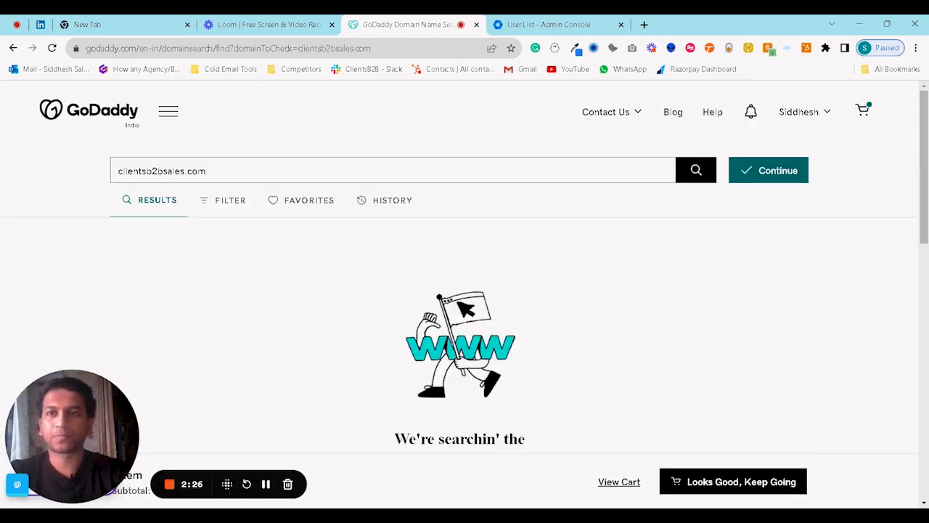
scroll(275, 288, "down", 2)
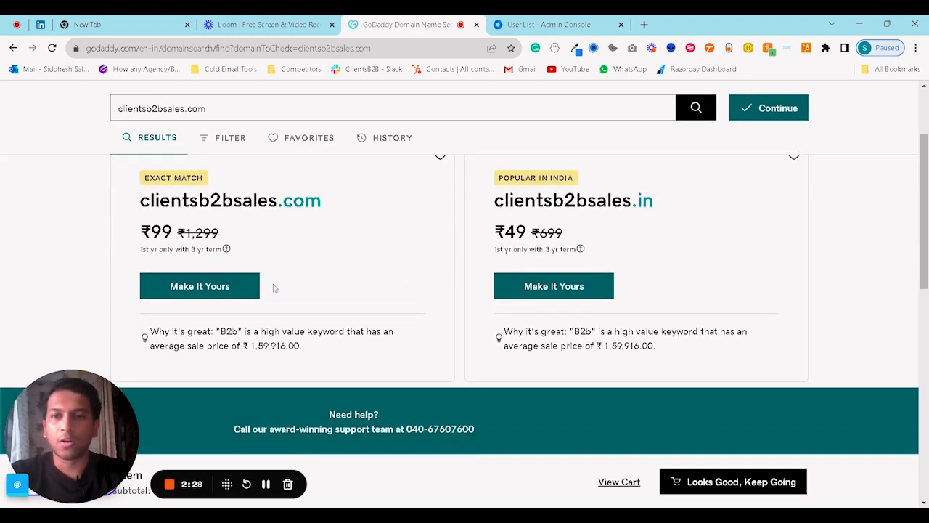
scroll(238, 287, "up", 1)
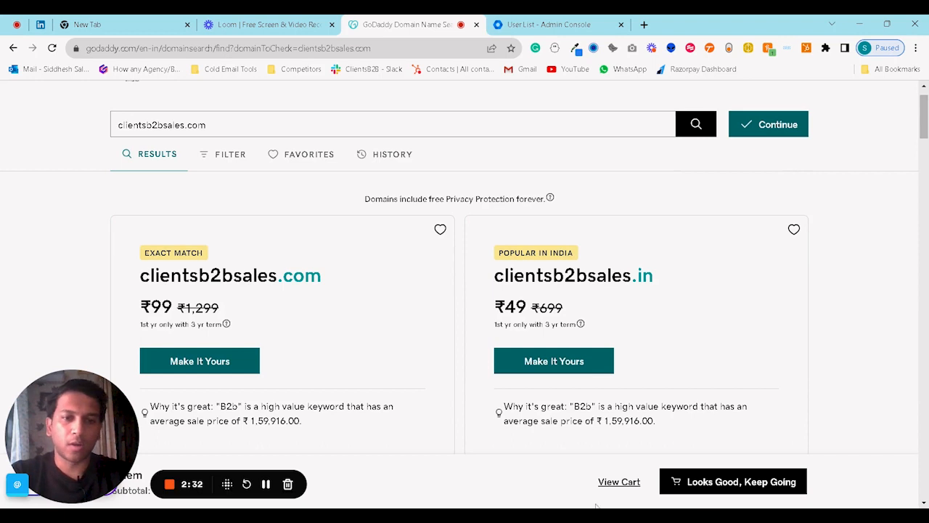
In the cart, switch clientsb2bleadgen.com and clientsb2bsales.com from 3 Years to 1 Year terms.
left_click(624, 483)
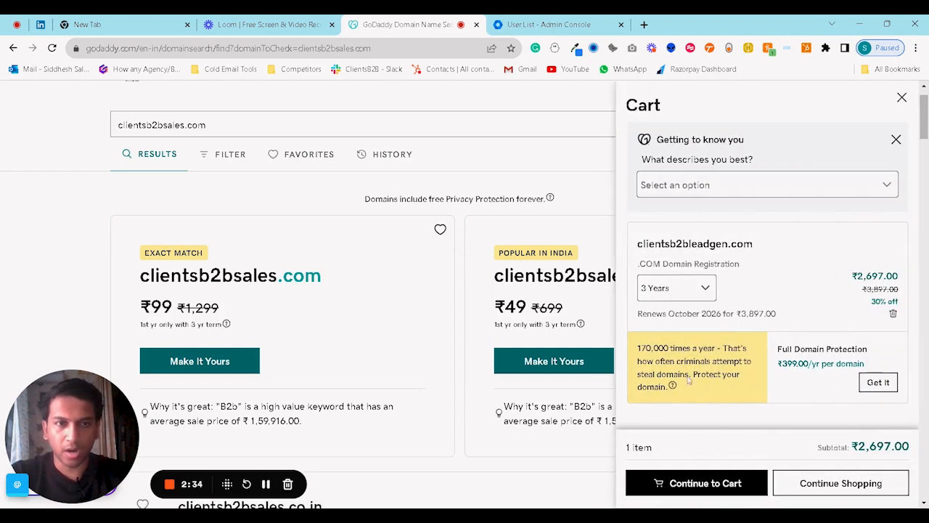
left_click(695, 290)
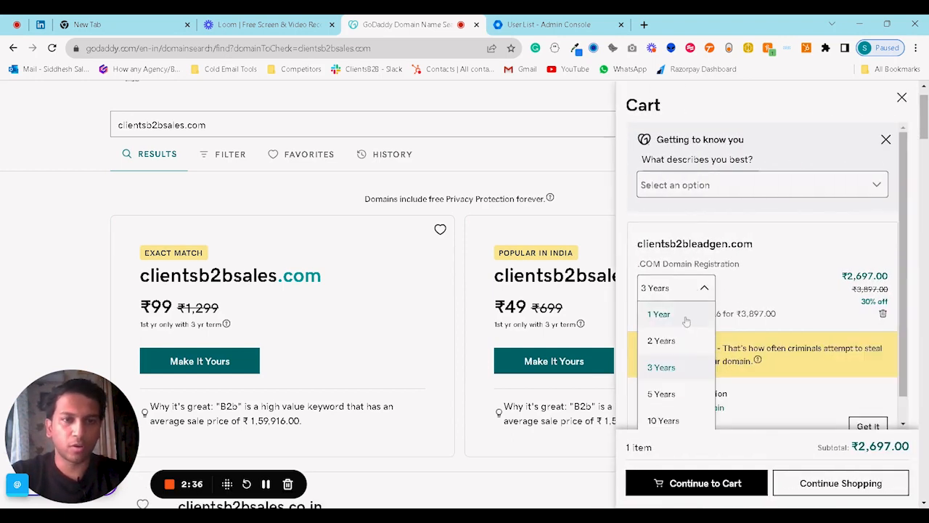
left_click(659, 314)
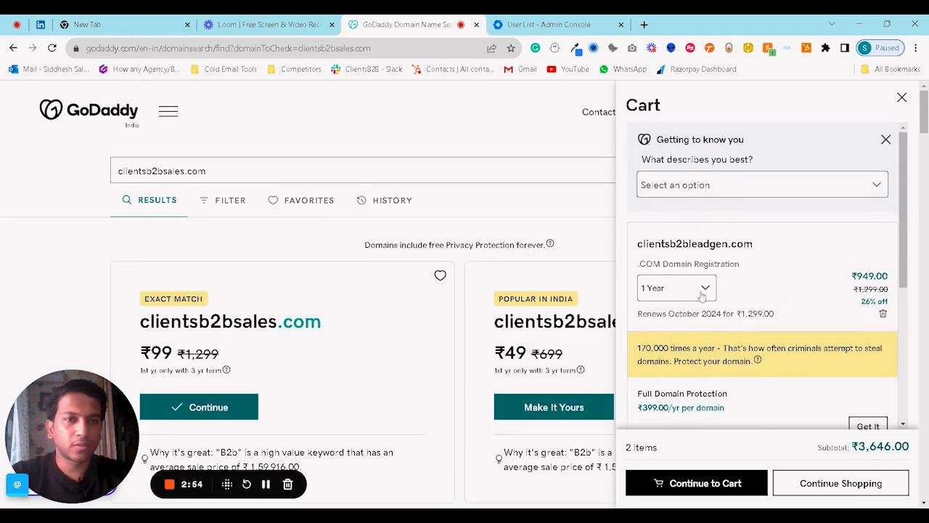
scroll(702, 296, "down", 3)
left_click(696, 282)
left_click(679, 305)
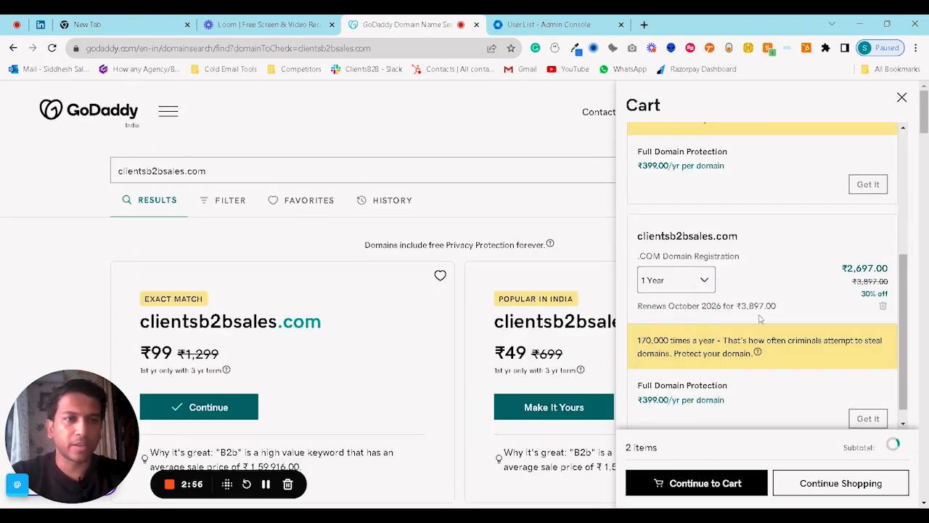
scroll(770, 312, "up", 5)
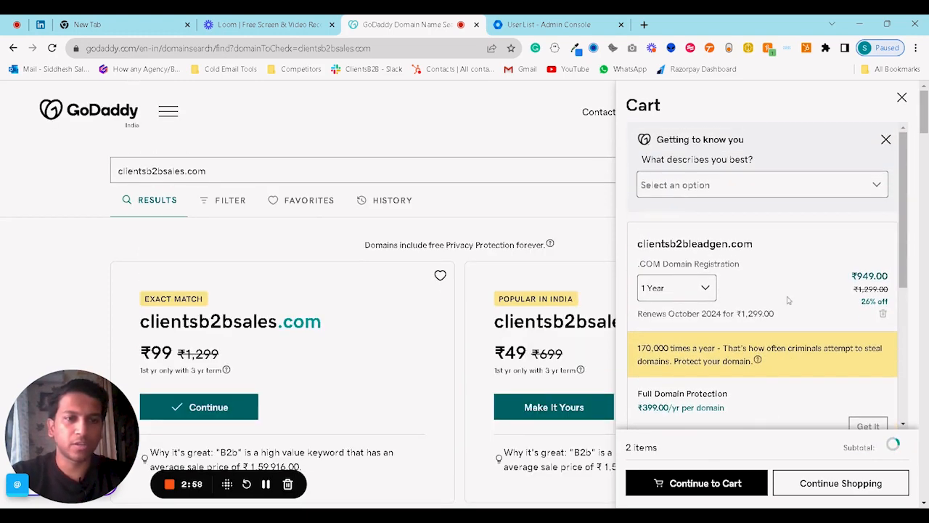
scroll(788, 300, "down", 4)
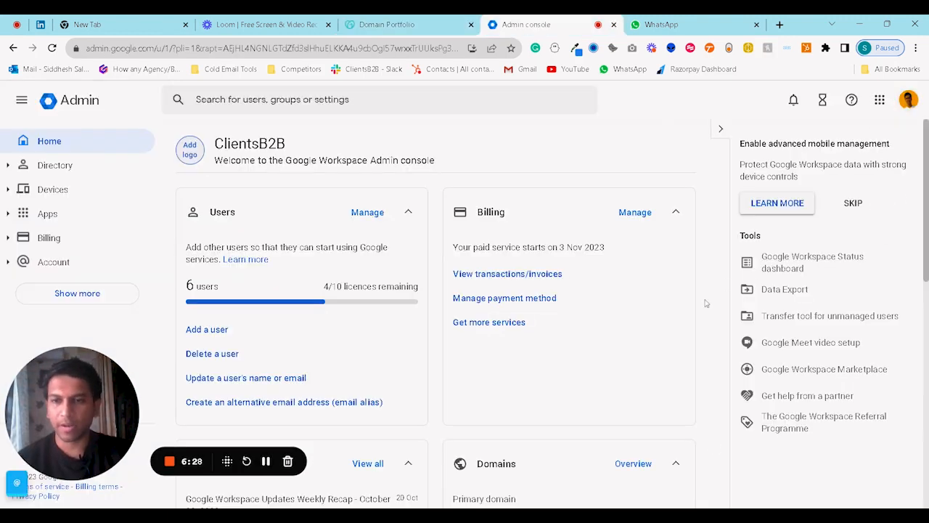
Open the organisation's domains list and enter clientsb2bleadgen.com in Add a domain.
scroll(604, 341, "down", 3)
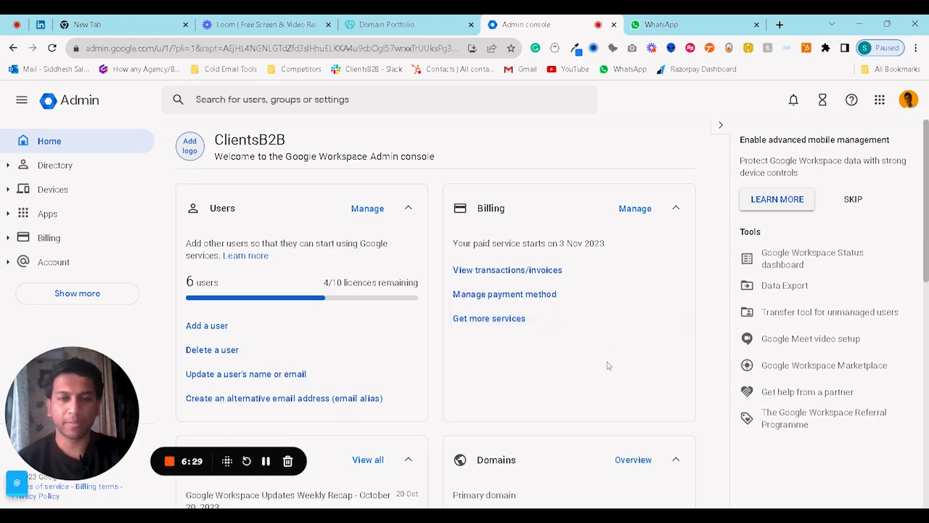
left_click(492, 312)
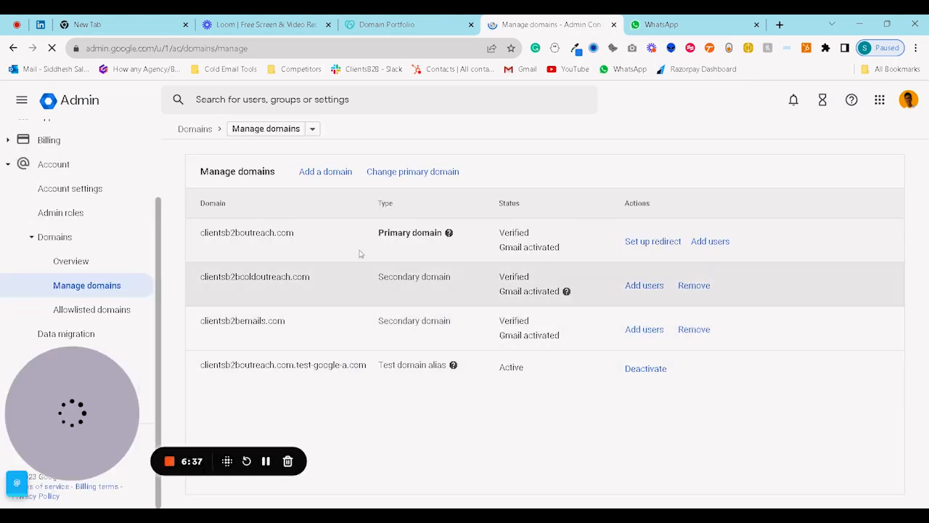
left_click(329, 175)
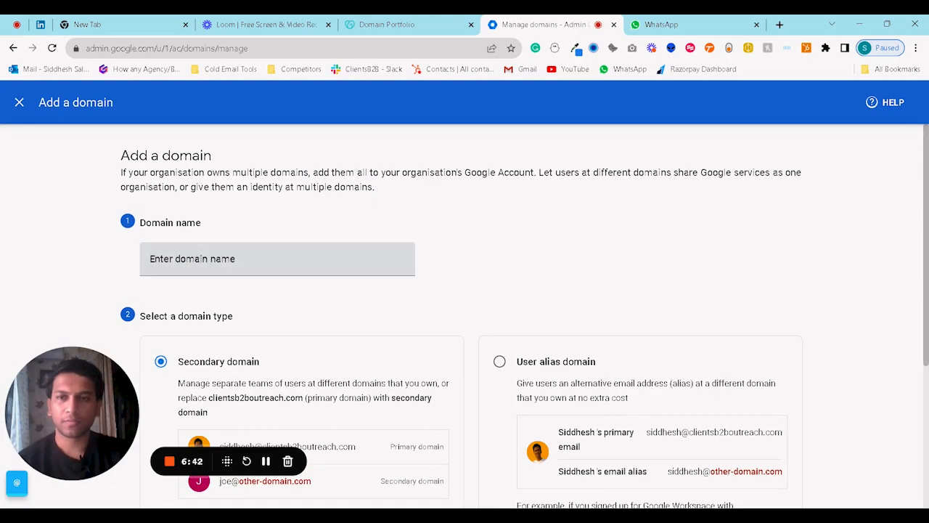
type("clie")
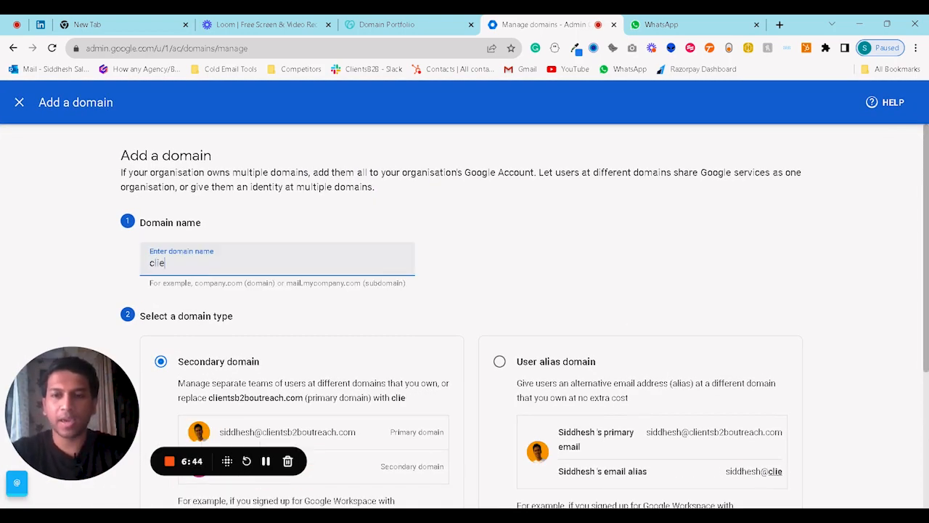
type("ntsb2ble")
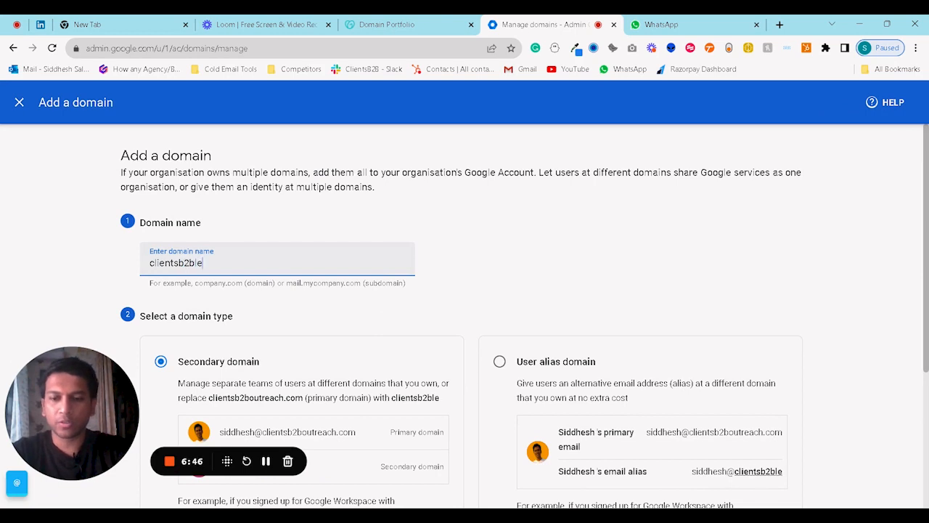
type("adgen.com")
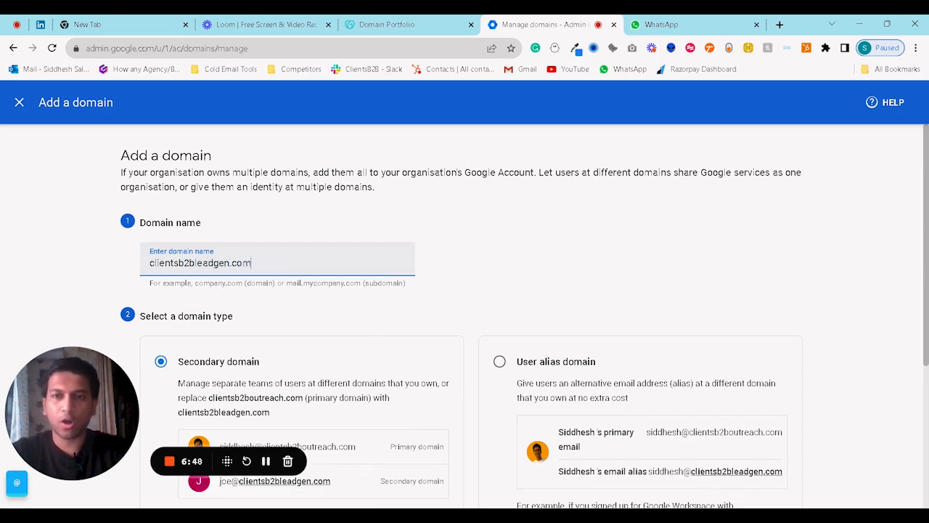
Cross-check the GoDaddy portfolio, then submit it as a Secondary domain to start verification.
left_click(423, 21)
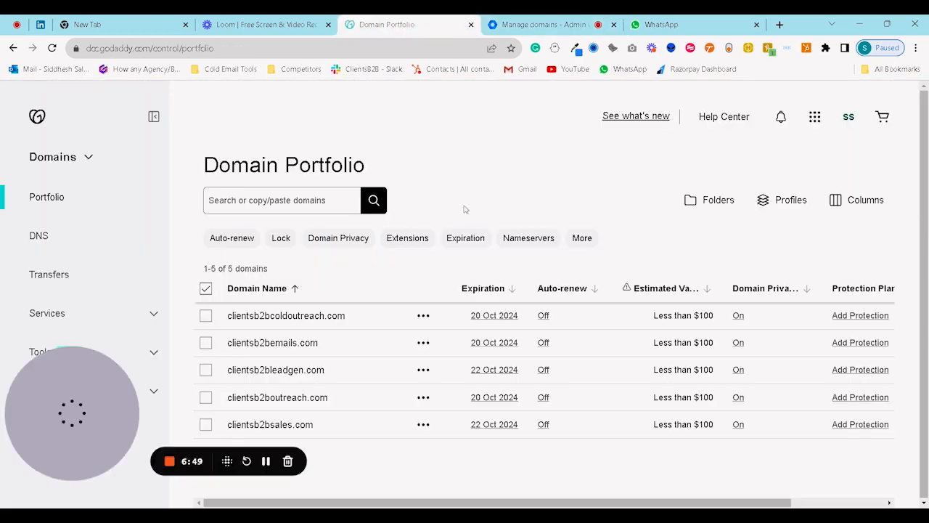
left_click(508, 24)
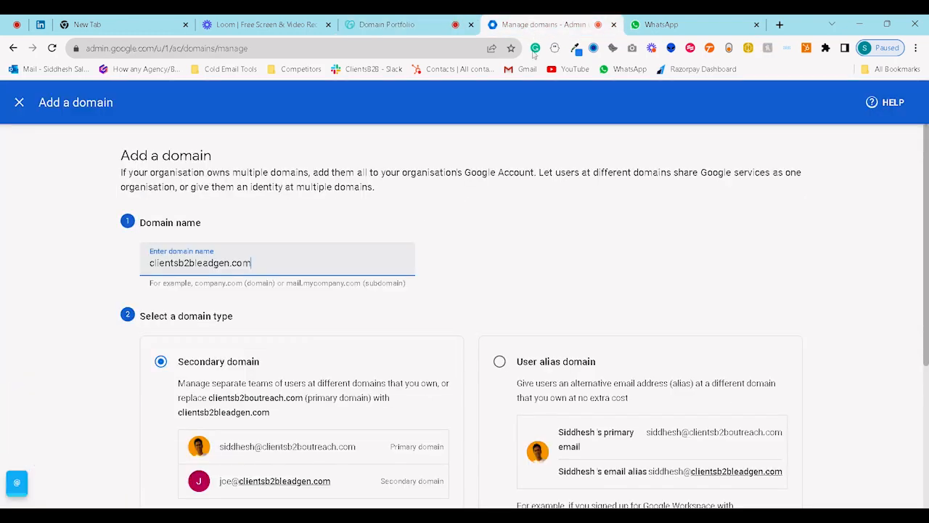
scroll(443, 280, "down", 2)
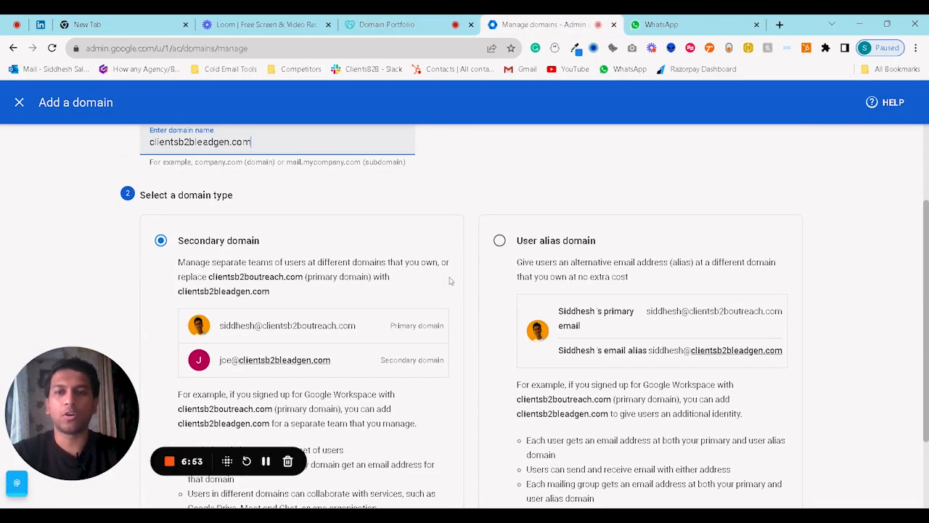
scroll(451, 281, "up", 2)
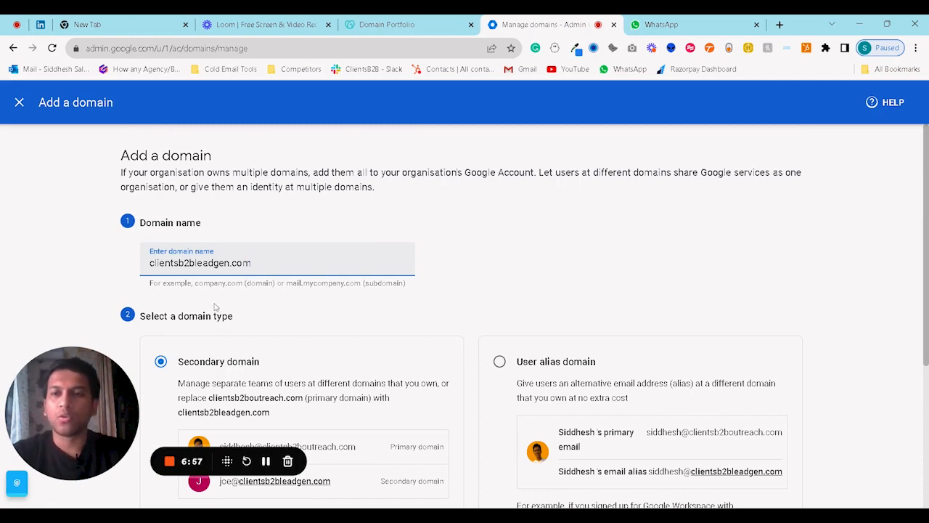
scroll(215, 301, "down", 2)
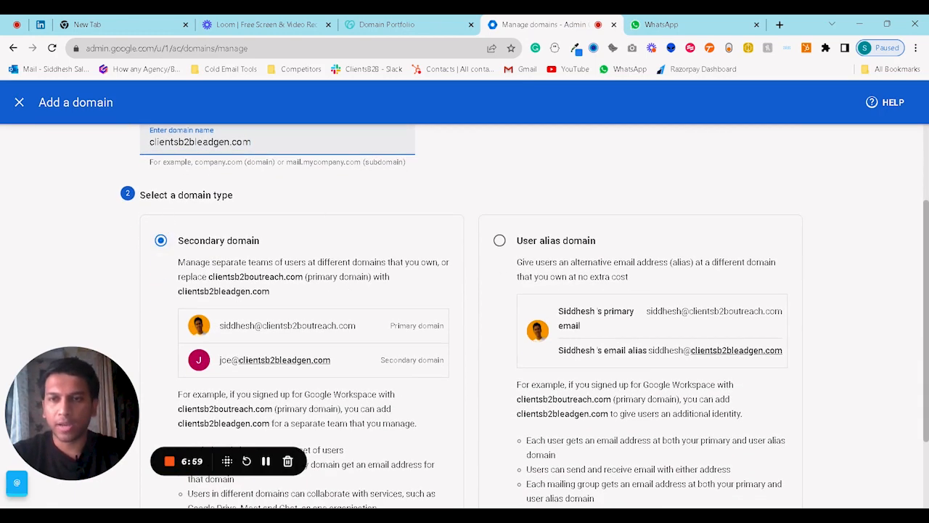
scroll(465, 312, "down", 1)
scroll(326, 294, "up", 1)
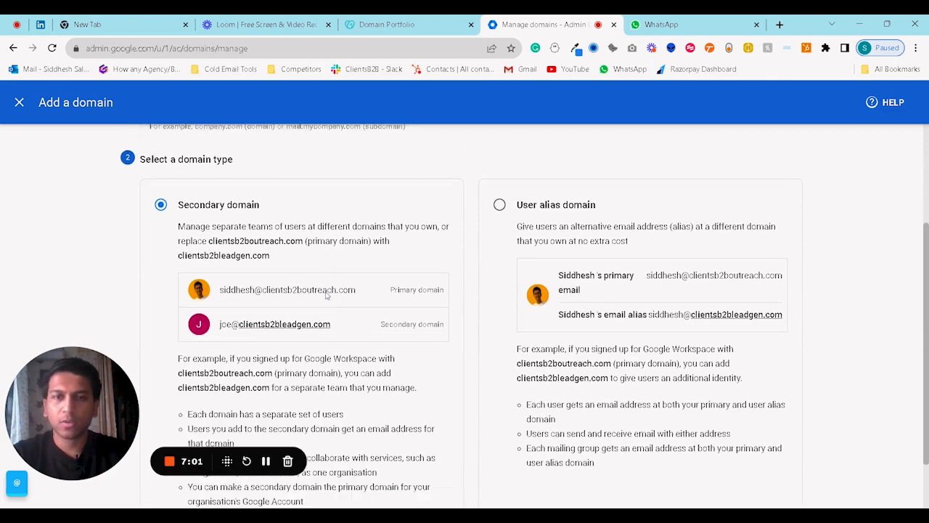
scroll(327, 294, "down", 1)
scroll(428, 289, "up", 2)
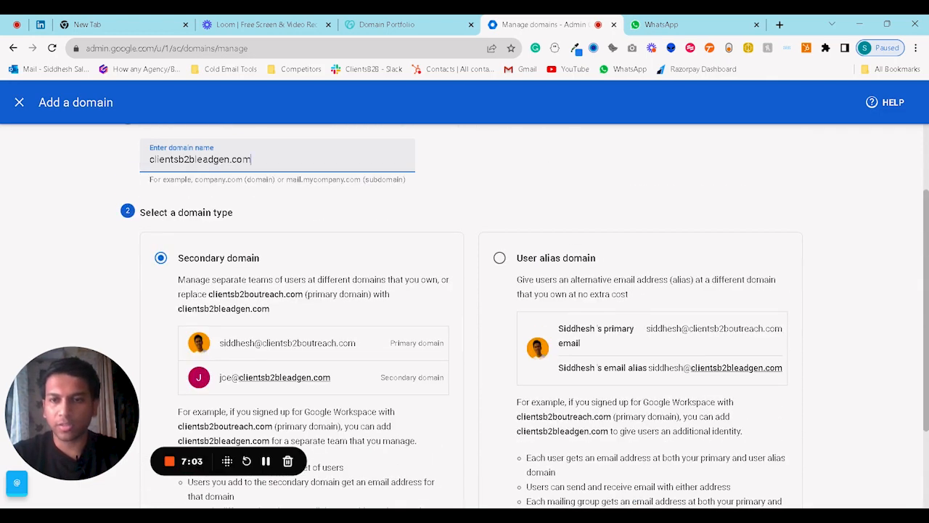
scroll(170, 311, "down", 2)
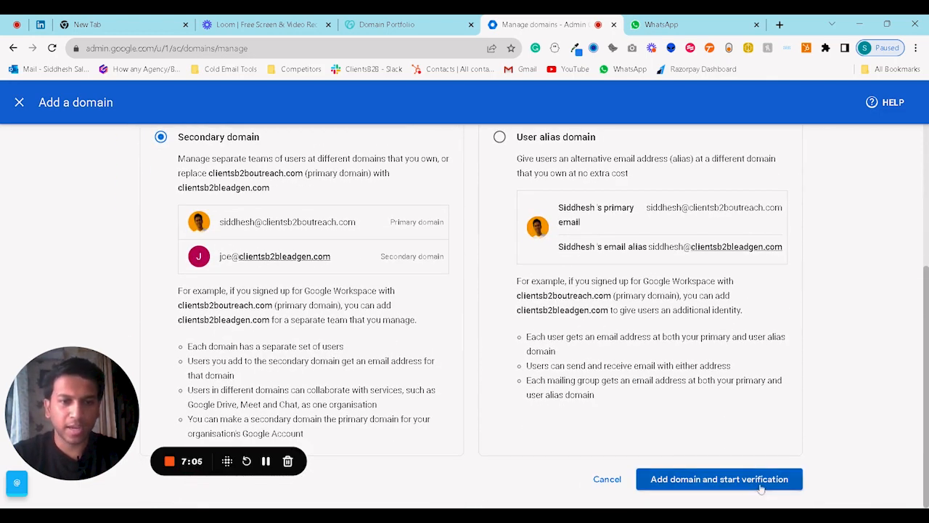
left_click(761, 488)
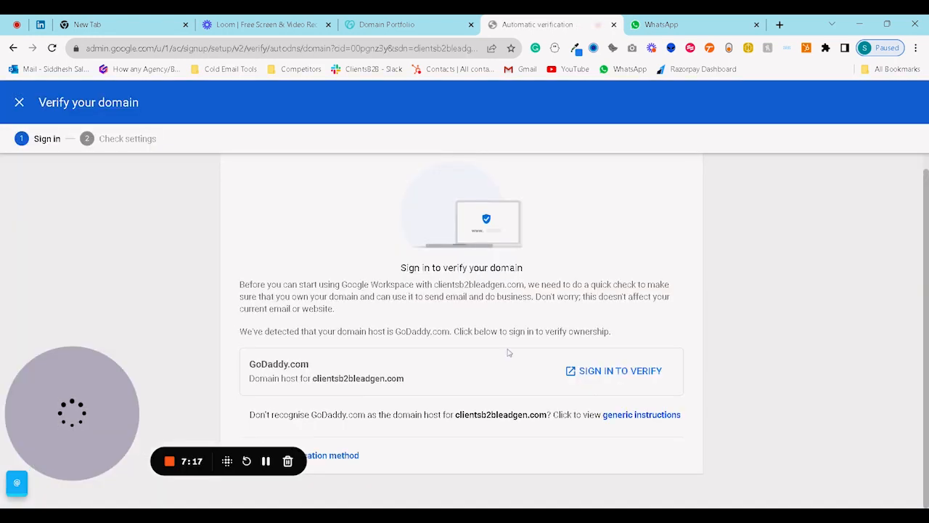
Verify clientsb2bleadgen.com via GoDaddy sign-in and bring up its Activate Gmail dialog.
left_click(622, 378)
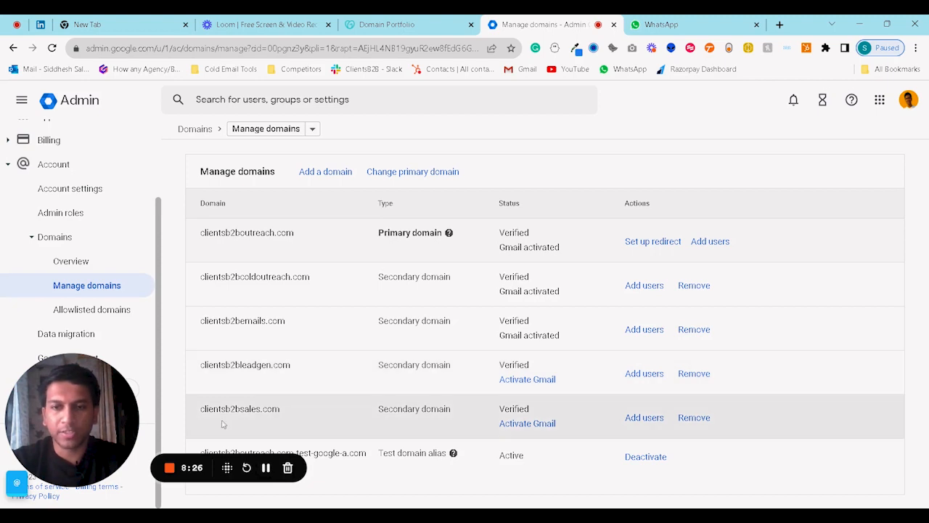
left_click(527, 381)
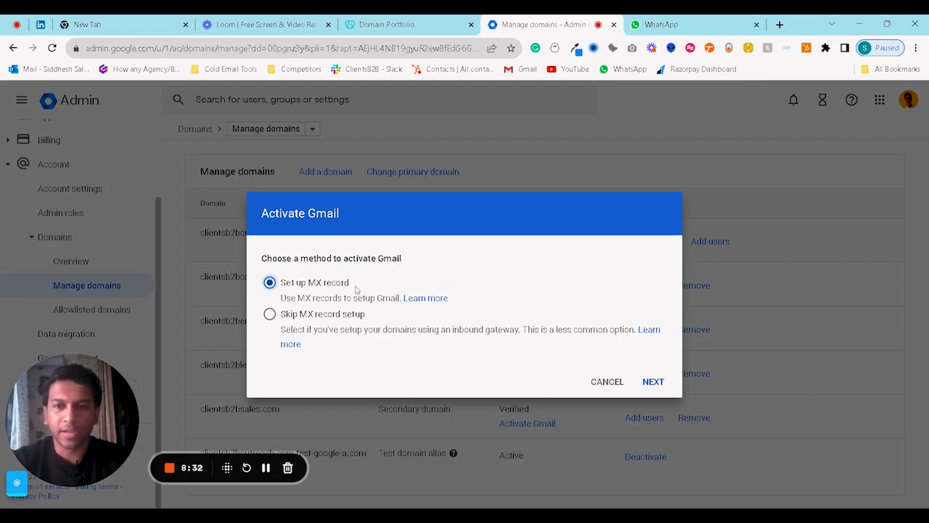
Choose MX record setup and continue Gmail activation for clientsb2bleadgen.com with GoDaddy.
left_click(650, 384)
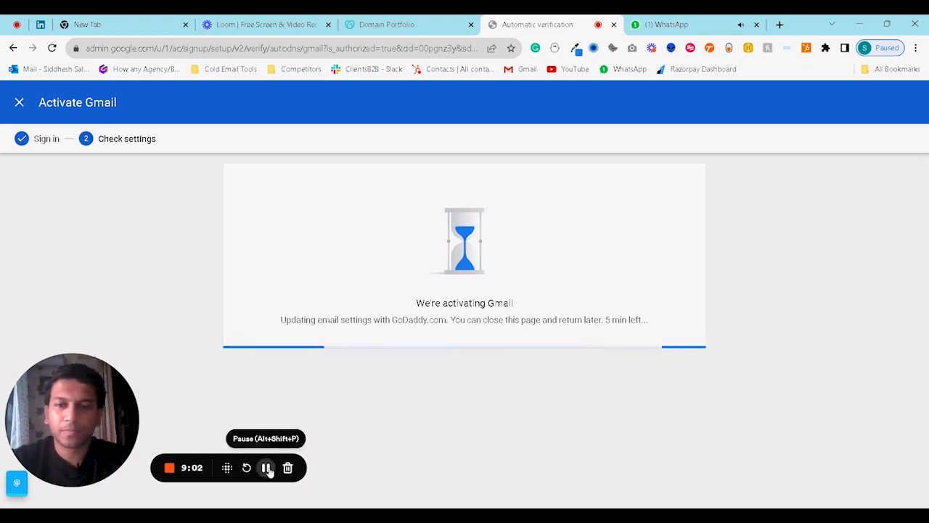
left_click(266, 468)
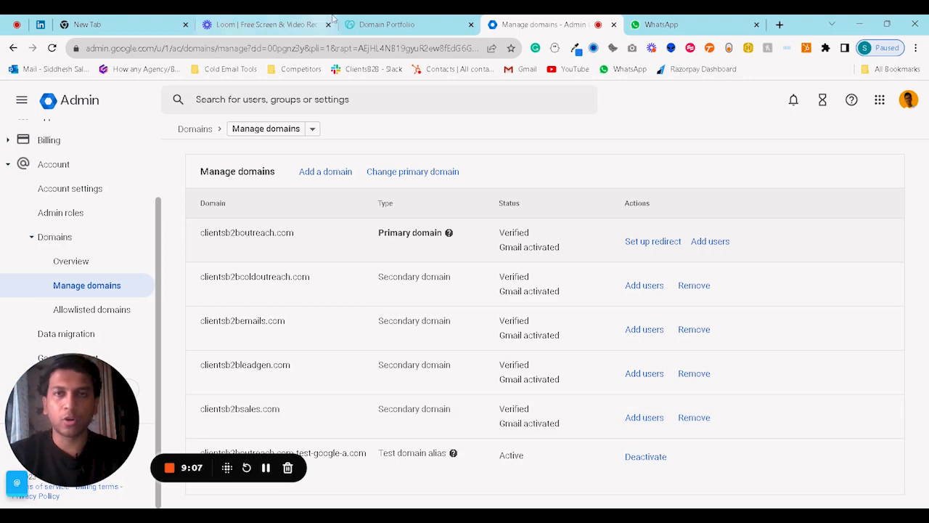
Show page 2 of clientsb2bleadgen.com's GoDaddy DNS records with the TXT and SPF entries.
left_click(386, 24)
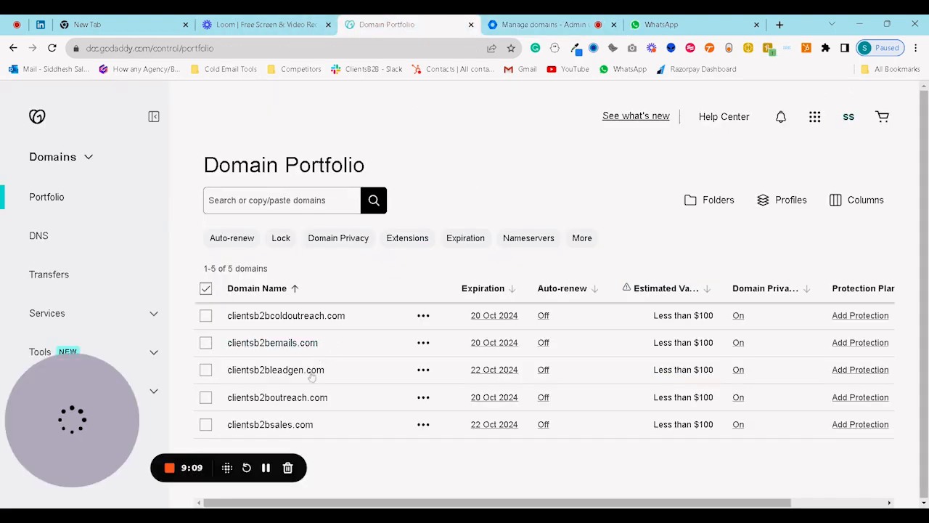
left_click(286, 376)
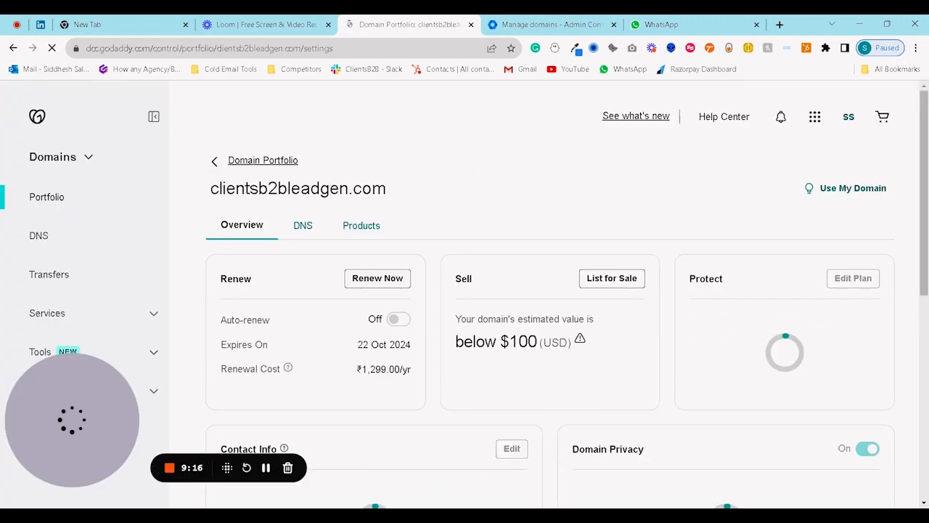
left_click(298, 229)
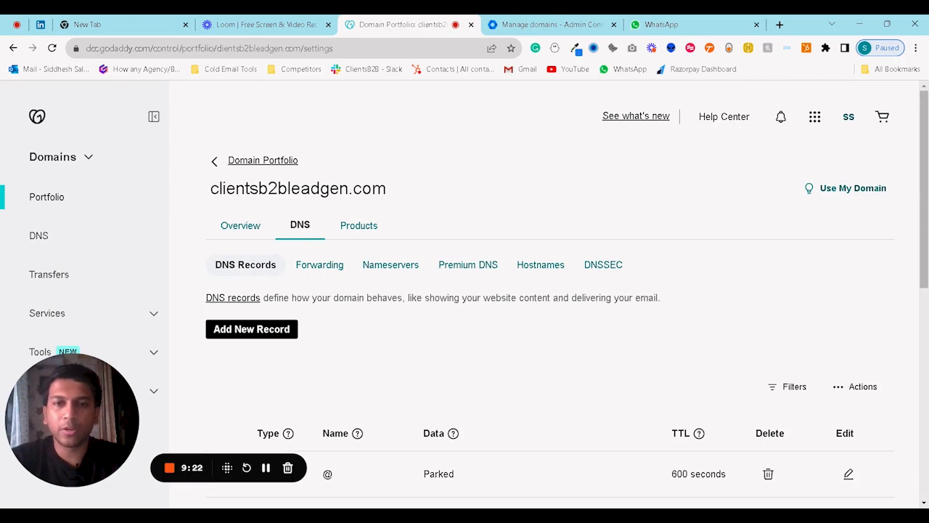
scroll(539, 283, "down", 5)
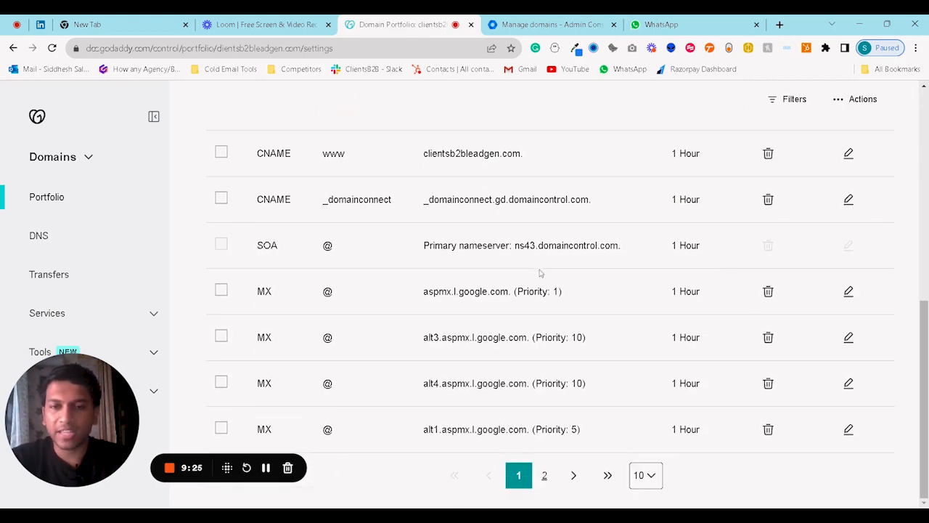
left_click(544, 476)
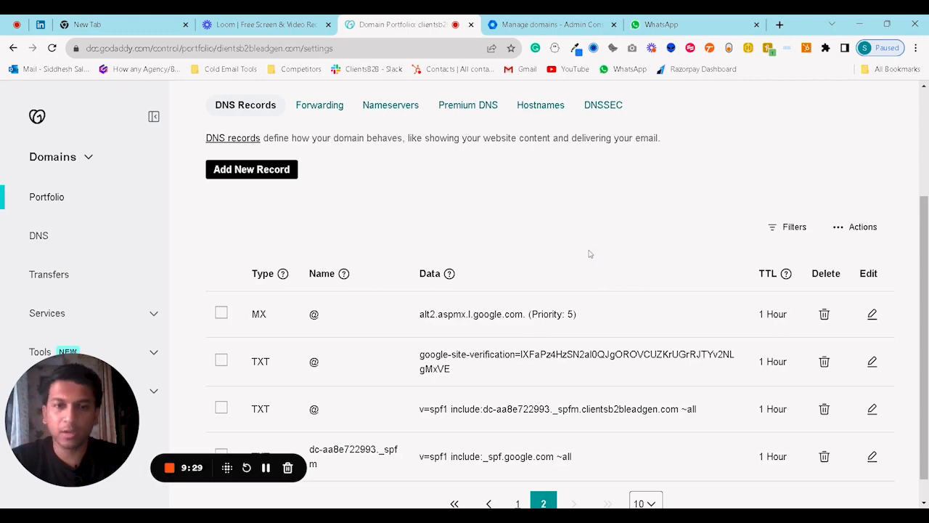
scroll(590, 254, "down", 1)
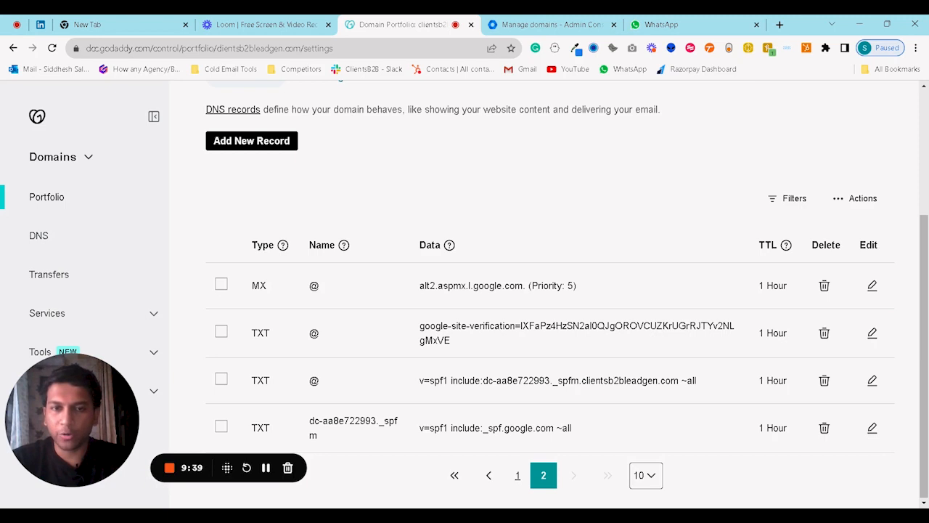
Clear the include value from the bare @ v=spf1 TXT record, then delete that record.
left_click(873, 382)
scroll(601, 388, "down", 1)
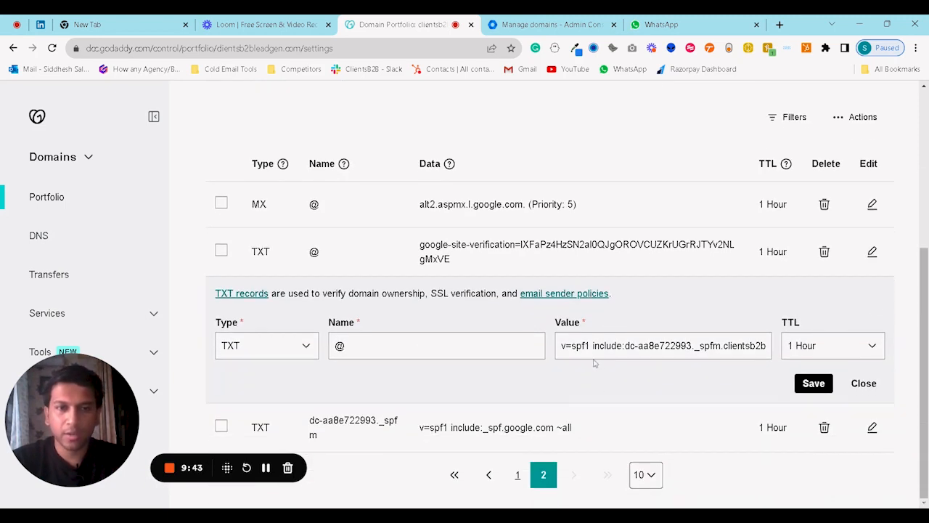
left_click_drag(592, 346, 775, 357)
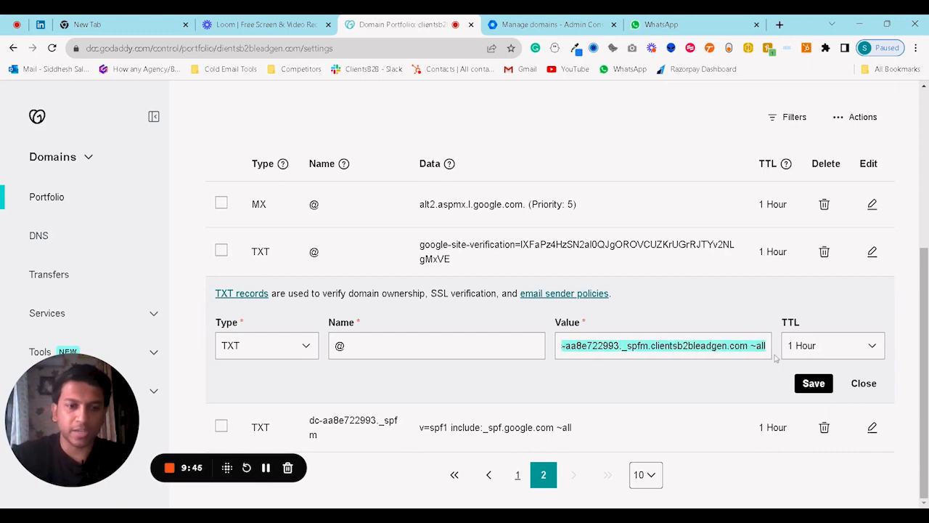
key("BackSpace")
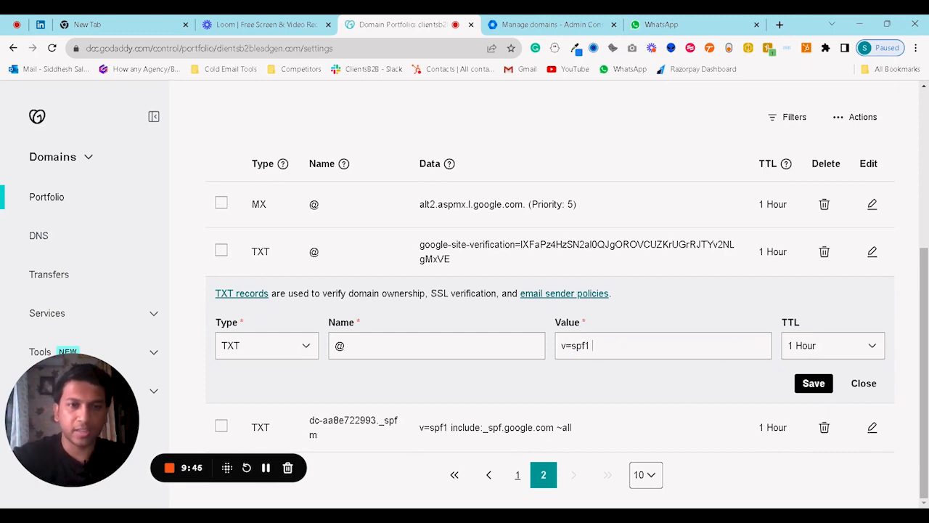
left_click(803, 385)
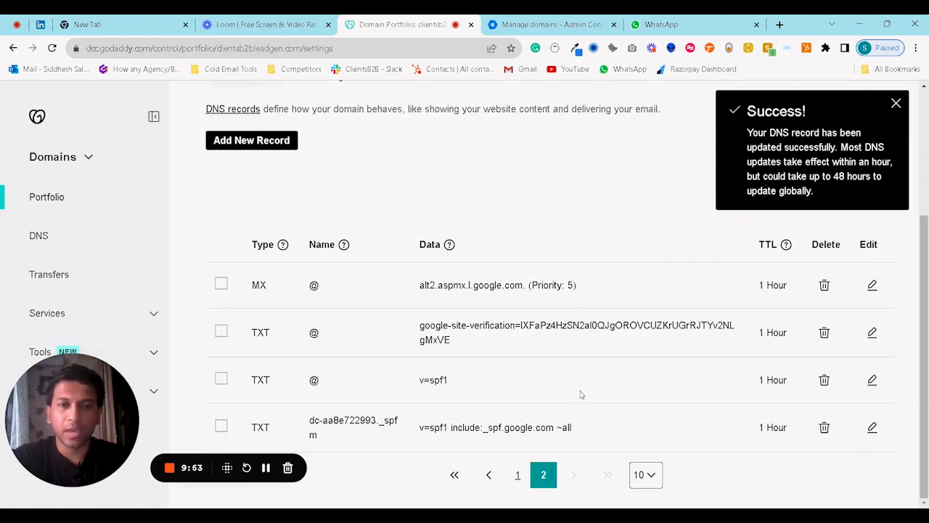
left_click(828, 381)
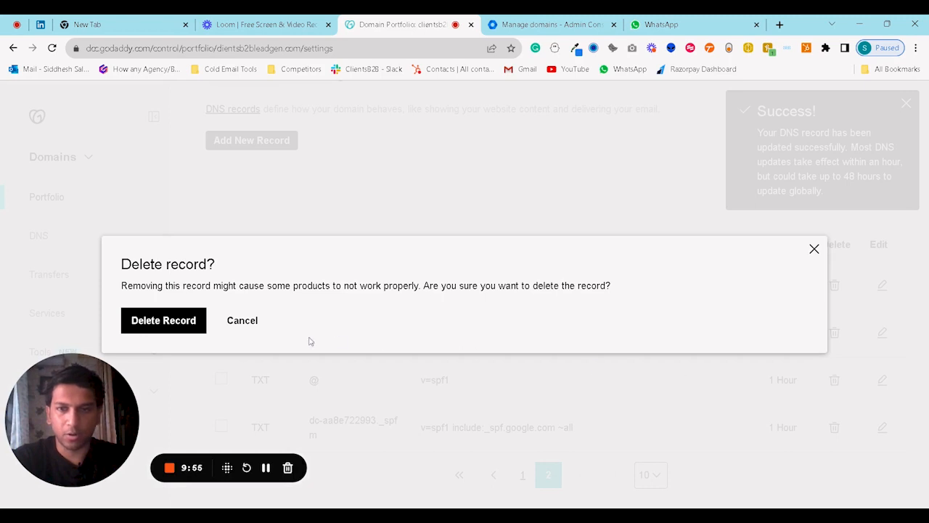
left_click(150, 341)
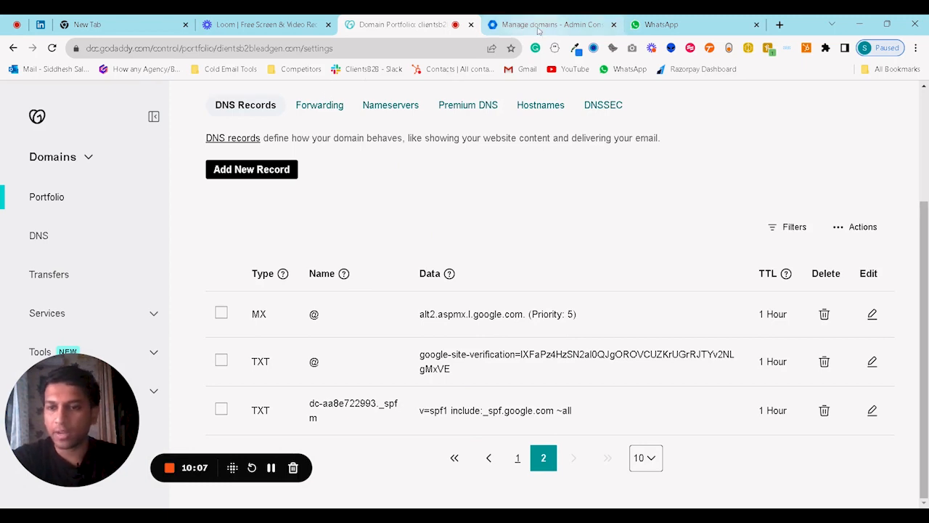
Back in Google Admin, collapse Domains and Account, then open Apps > Google Workspace > Gmail.
left_click(539, 27)
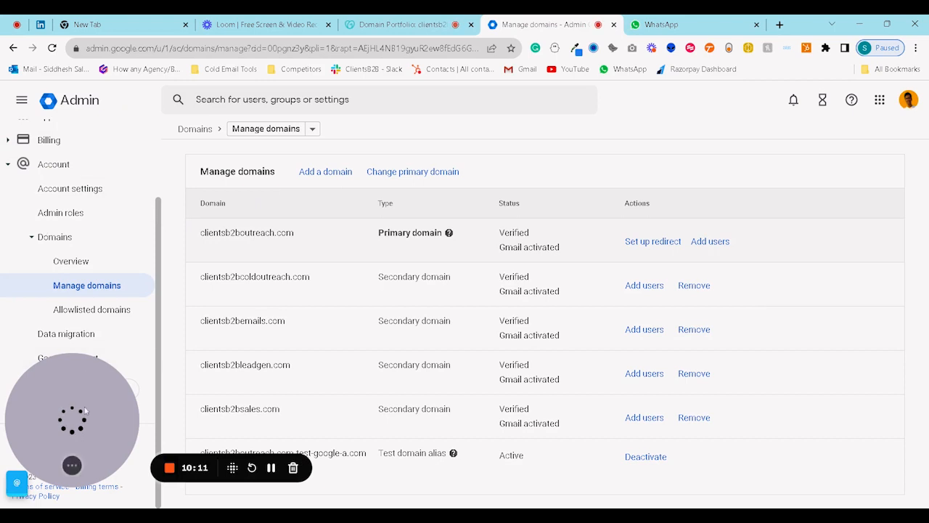
left_click(32, 236)
left_click(10, 240)
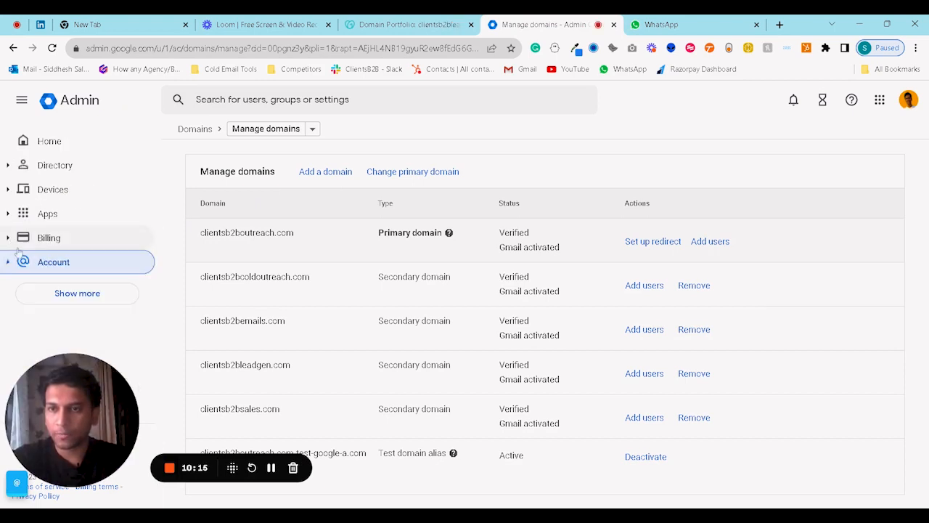
left_click(42, 213)
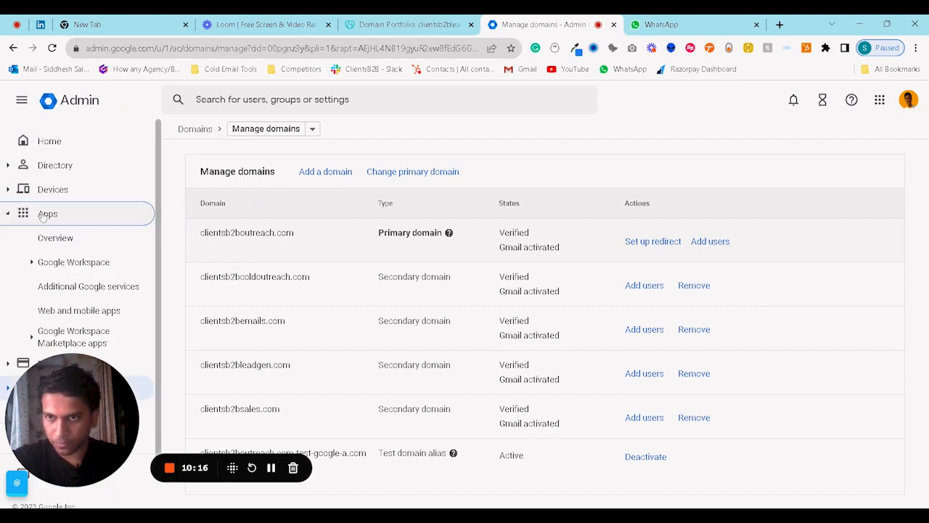
left_click(82, 265)
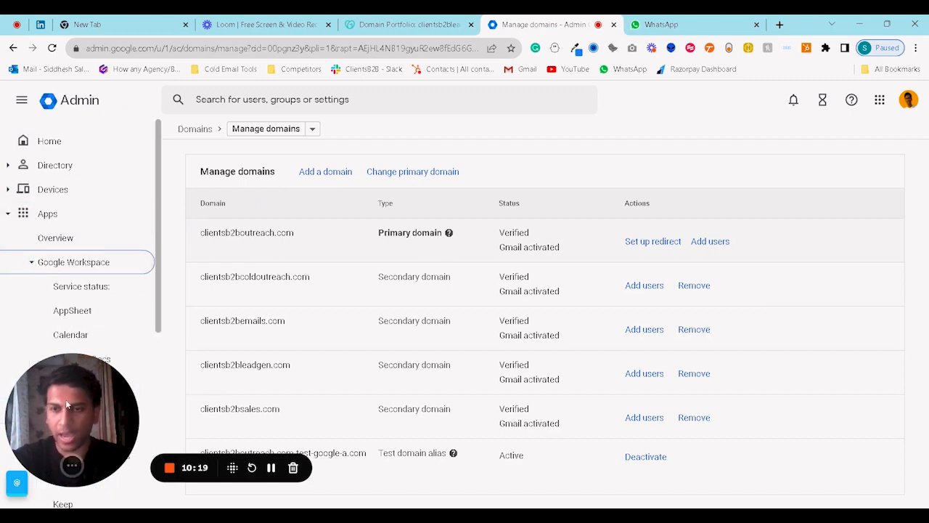
left_click_drag(112, 405, 898, 407)
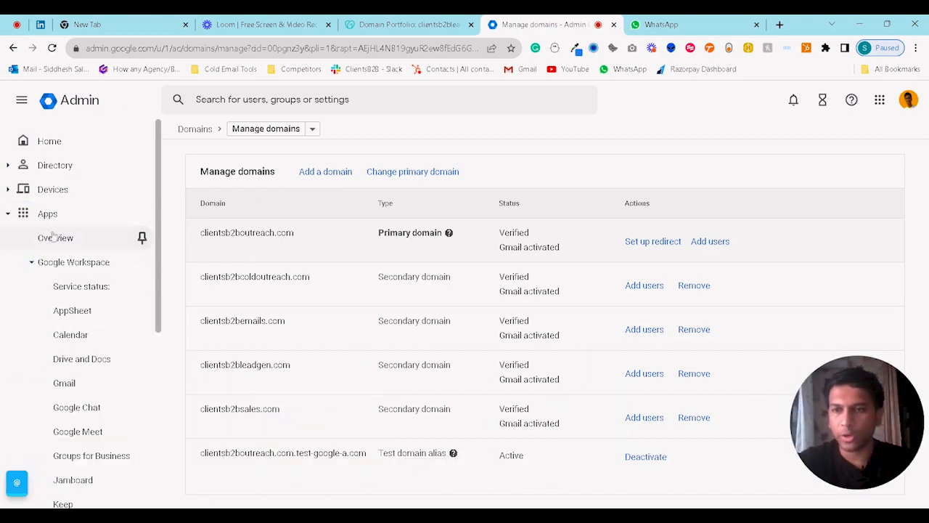
scroll(138, 240, "down", 1)
left_click(65, 325)
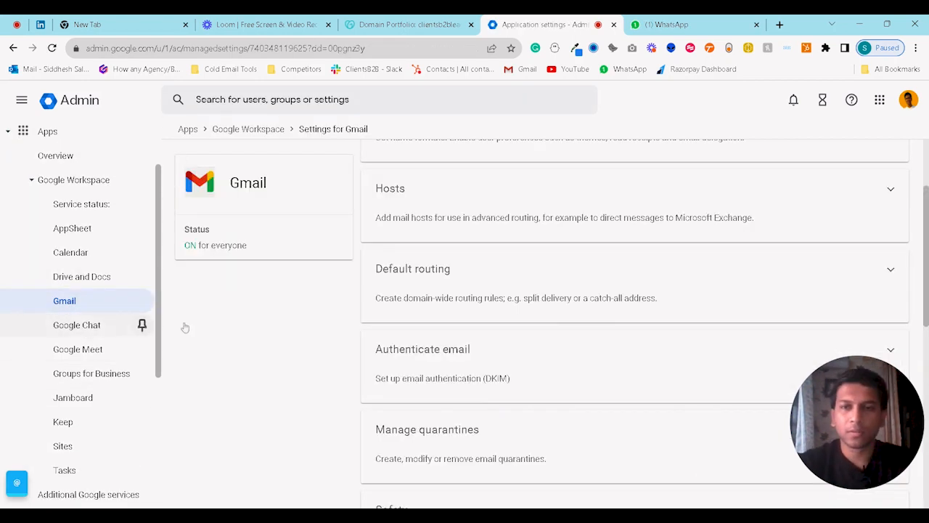
Open Authenticate email settings and select clientsb2bleadgen.com as the domain.
left_click(470, 358)
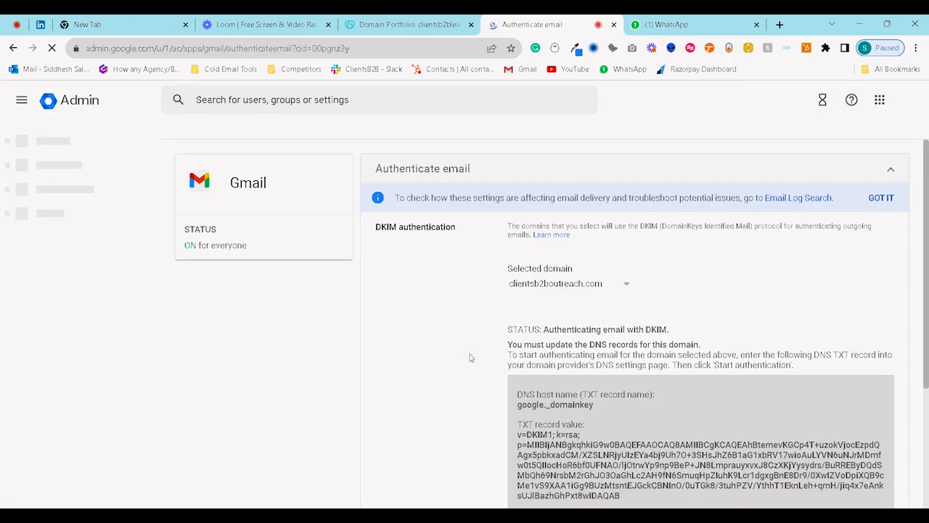
scroll(468, 319, "down", 3)
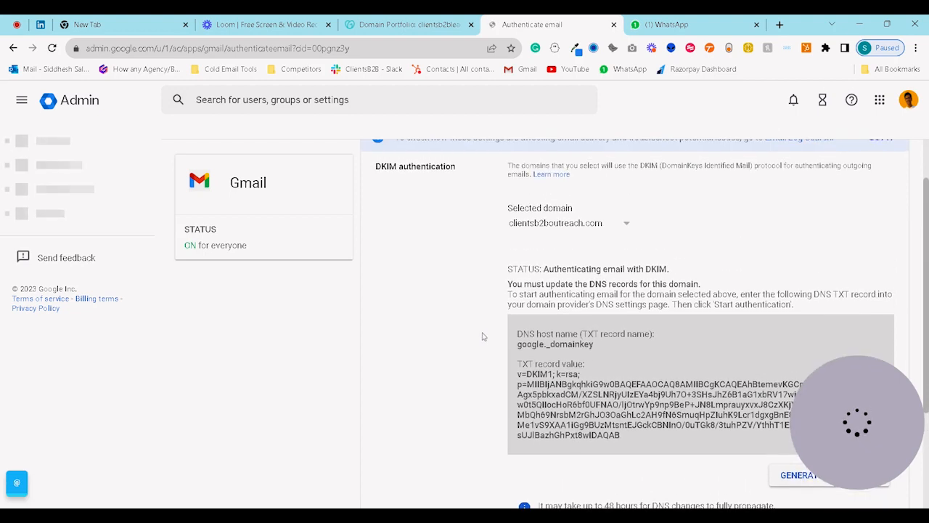
left_click(580, 225)
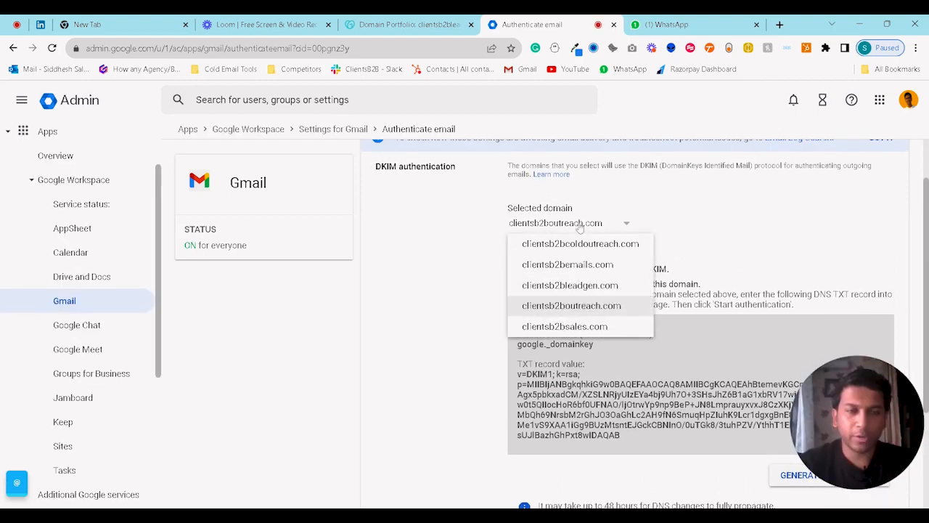
left_click(571, 286)
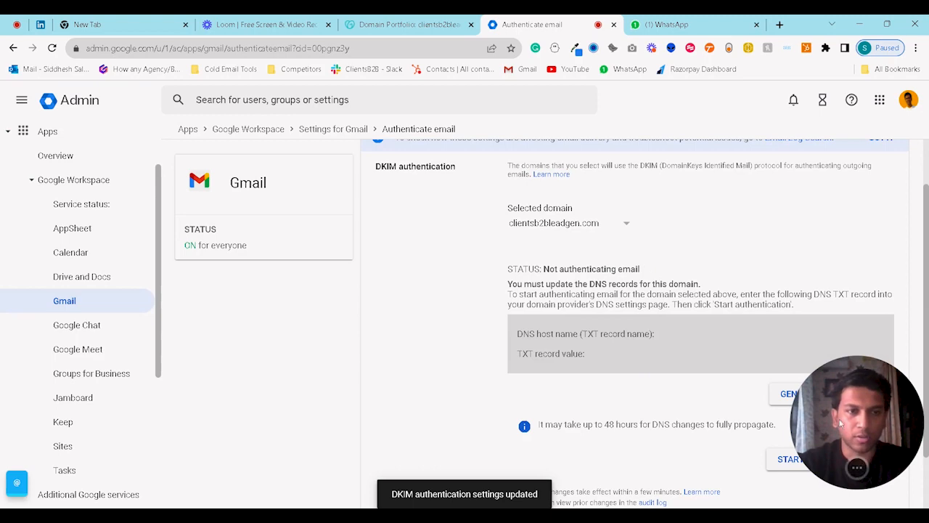
Generate a new 2048-bit DKIM record for google._domainkey.
left_click_drag(842, 427, 249, 376)
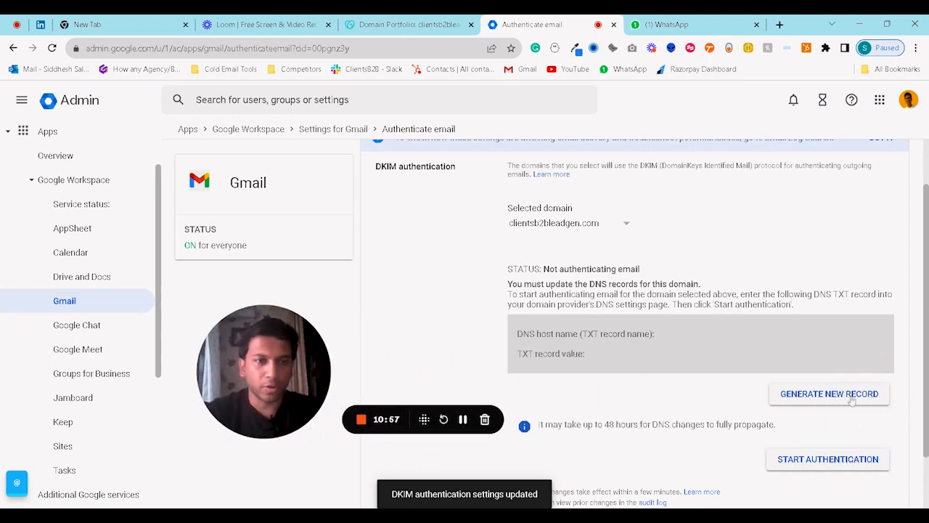
left_click(829, 394)
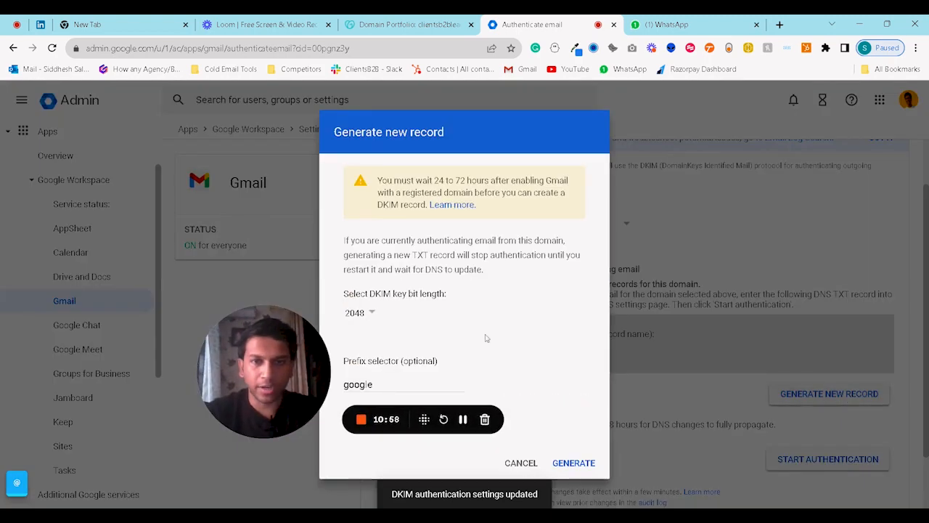
left_click(574, 462)
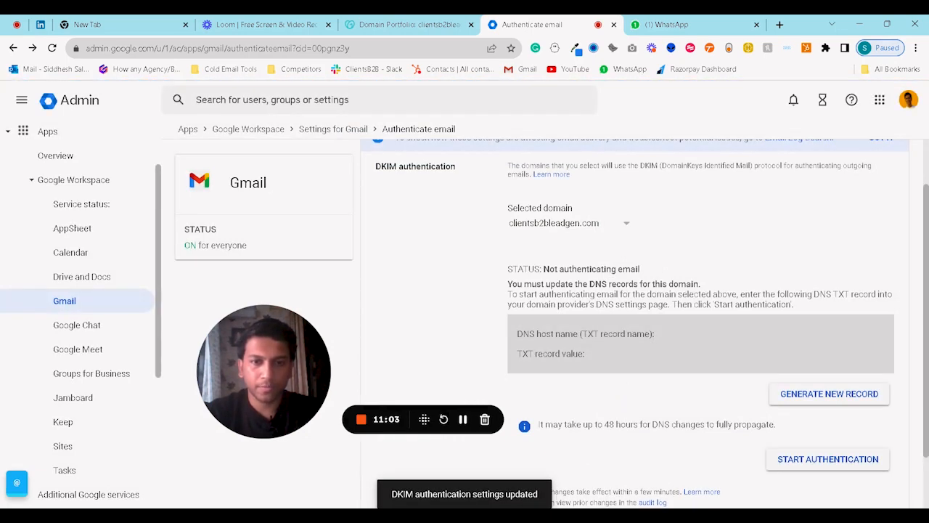
left_click(789, 393)
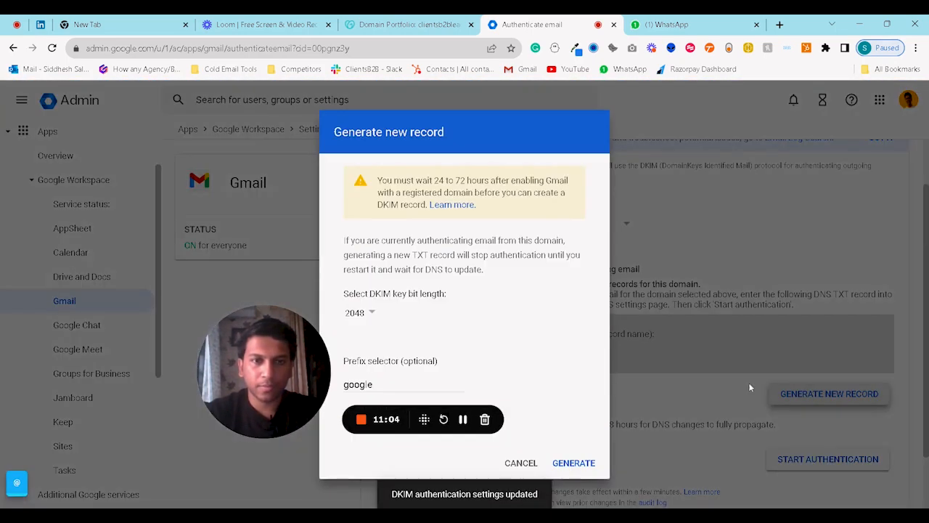
left_click(584, 464)
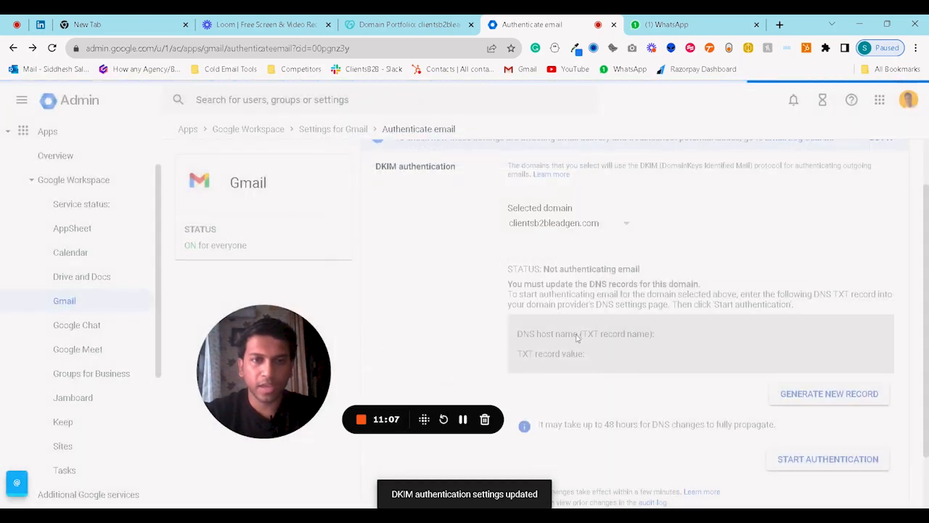
Copy the DKIM TXT record value and return to the GoDaddy DNS records.
scroll(643, 222, "down", 2)
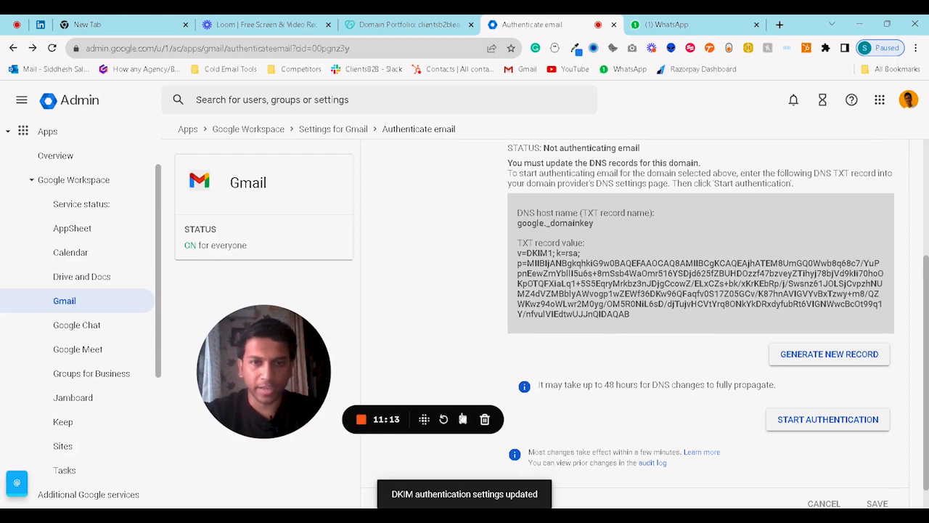
left_click_drag(642, 317, 518, 252)
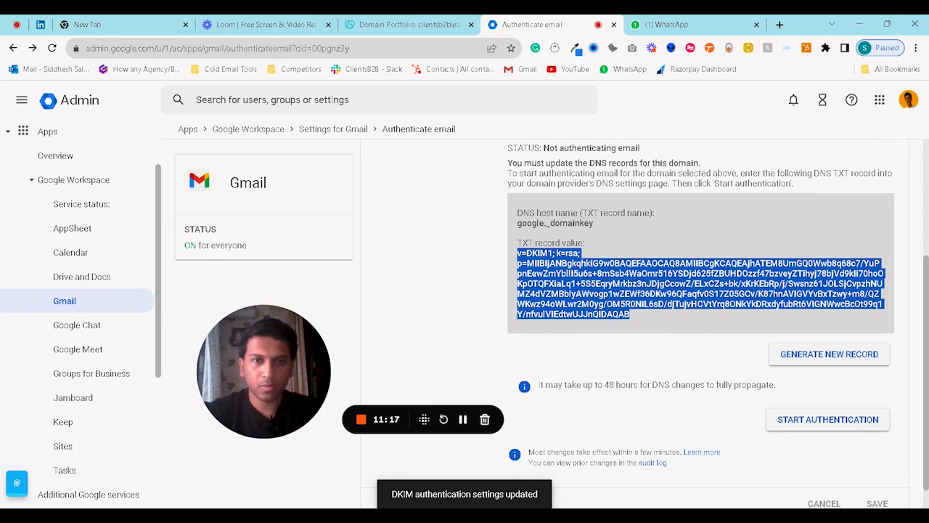
left_click(407, 24)
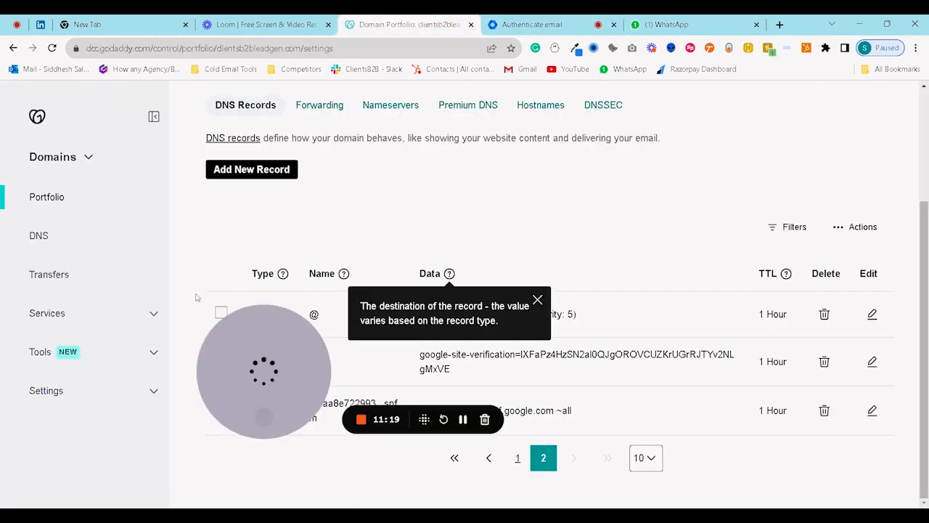
Start a new TXT record in clientsb2bleadgen.com's GoDaddy DNS records.
left_click_drag(250, 393, 58, 457)
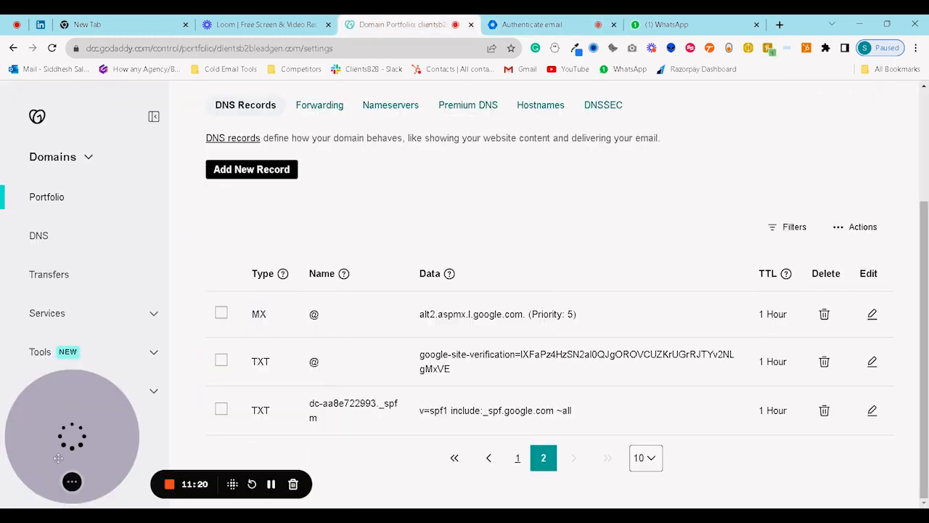
left_click(232, 175)
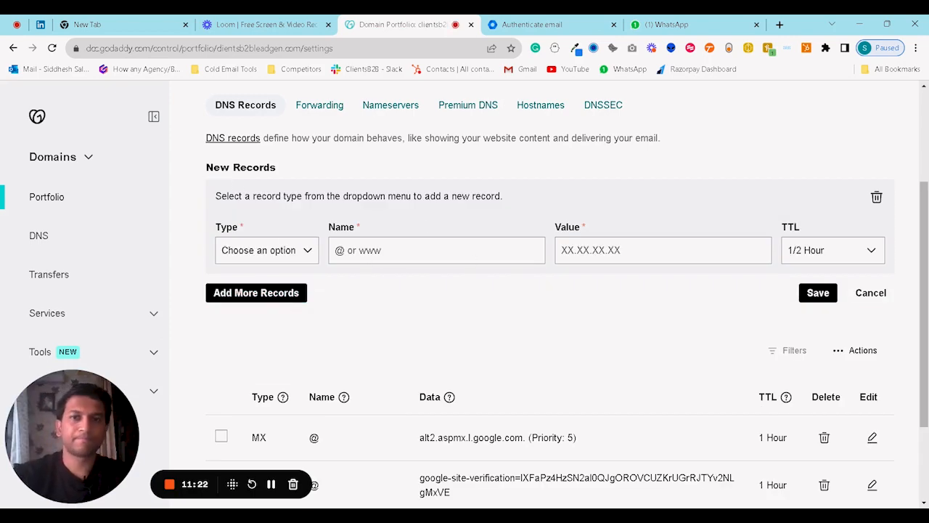
left_click(532, 24)
left_click(406, 24)
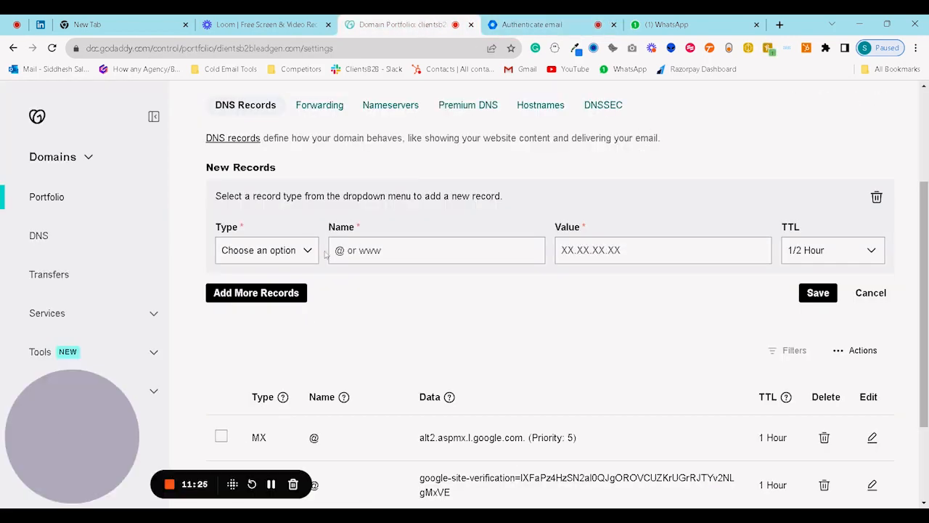
left_click(284, 332)
left_click(389, 251)
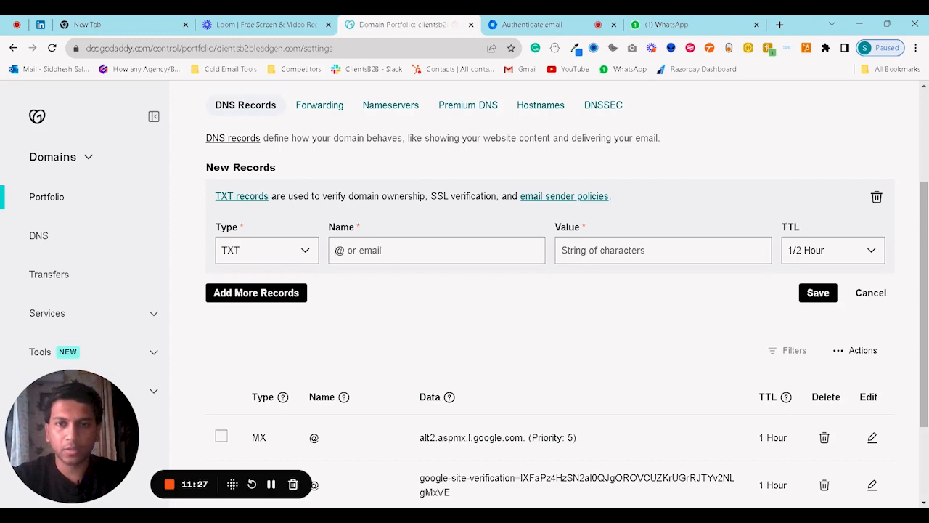
Name the record google._domainkey, paste the DKIM key as its value, and save it.
left_click(393, 283)
left_click(532, 24)
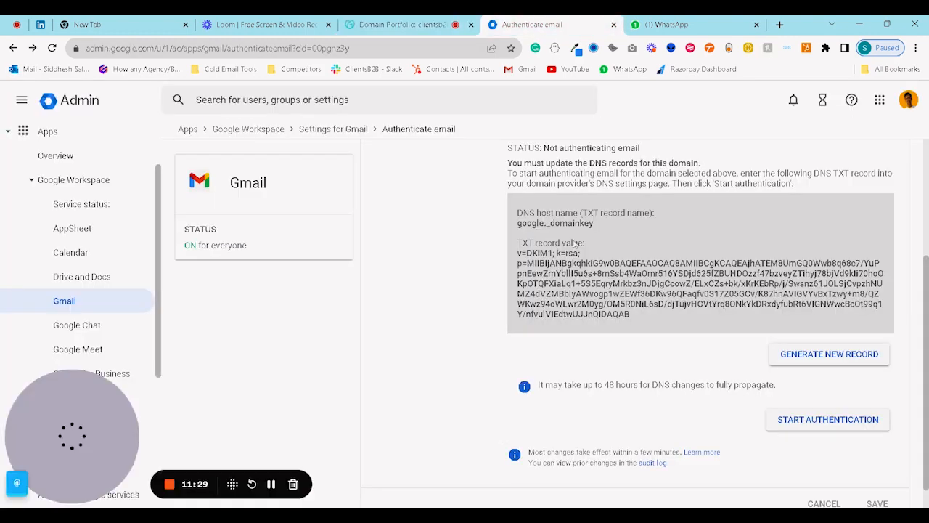
left_click(417, 25)
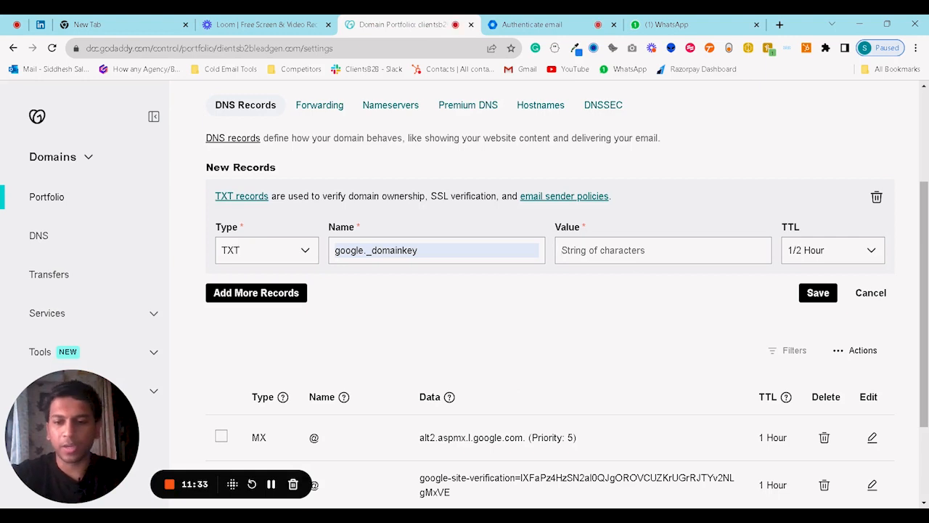
key("ctrl+v")
left_click(818, 293)
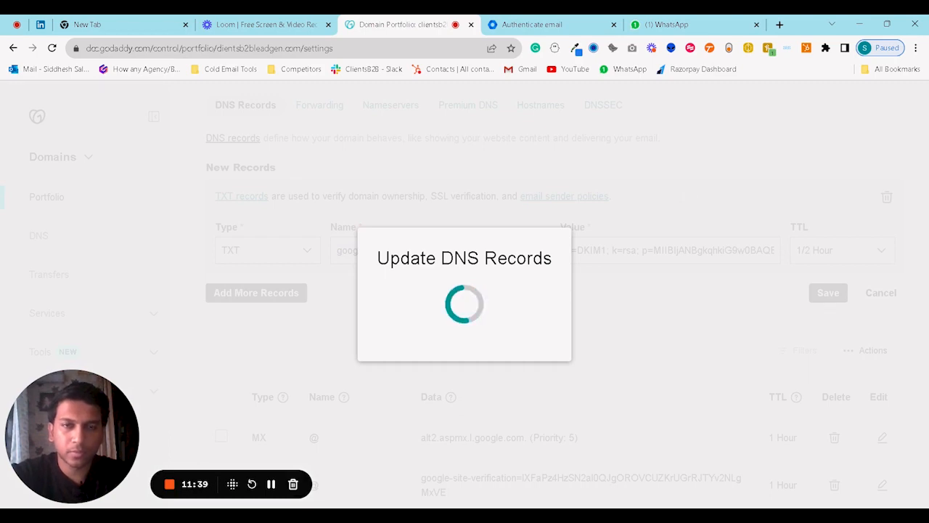
scroll(644, 245, "down", 2)
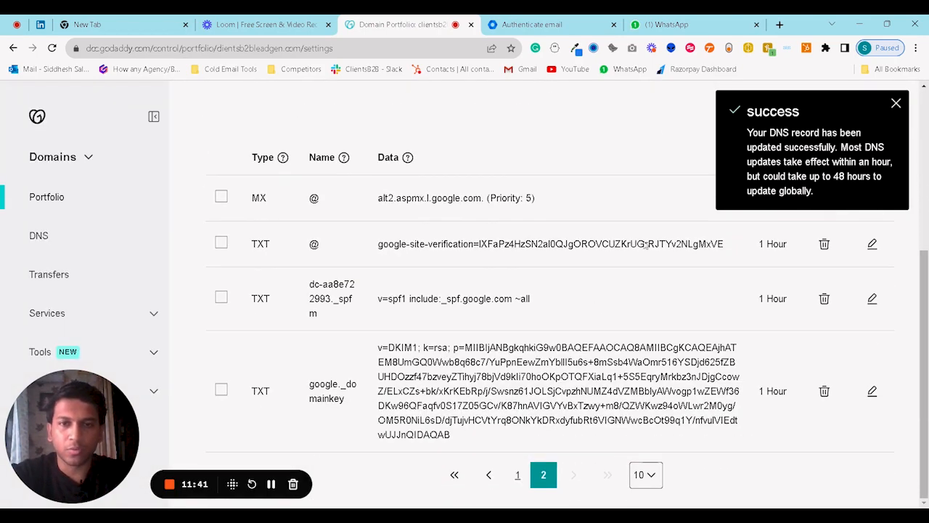
left_click(508, 24)
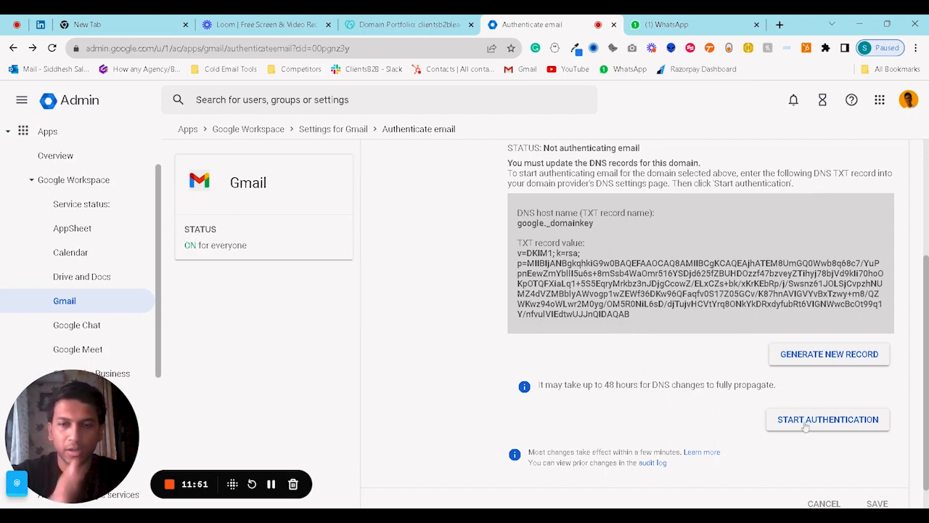
Scroll back up the Authenticate email page and switch to the EasyDMARC DMARC Record Generator.
scroll(692, 322, "up", 2)
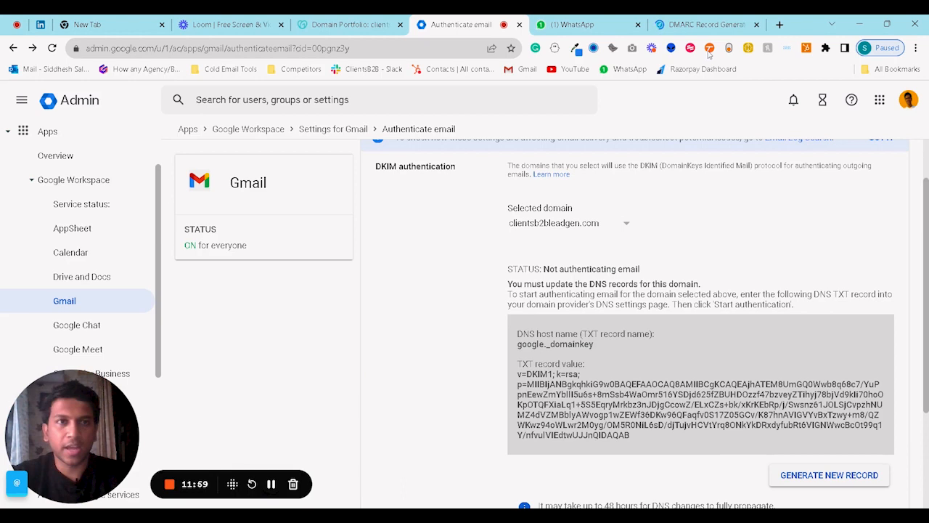
left_click(700, 24)
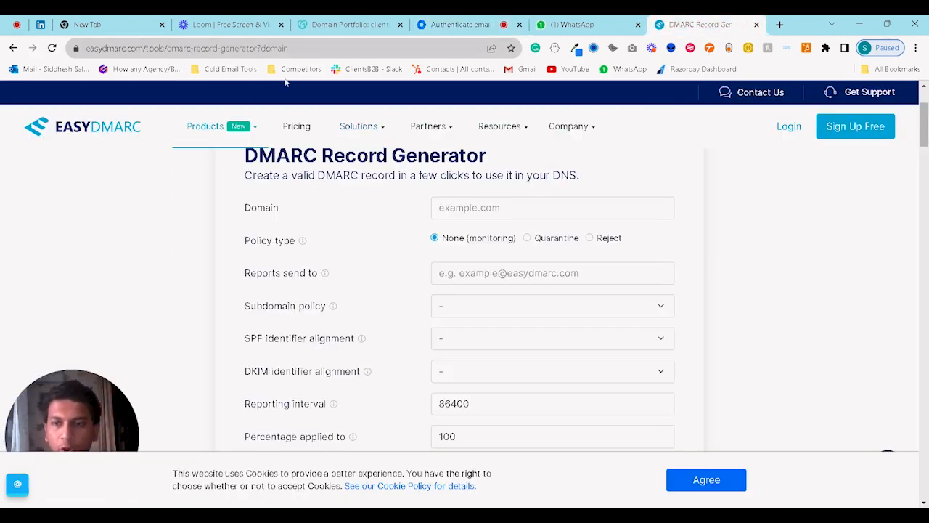
Dismiss the cookie banner and enter clientsb2bleadgen.com plus the report e-mail address.
left_click(703, 480)
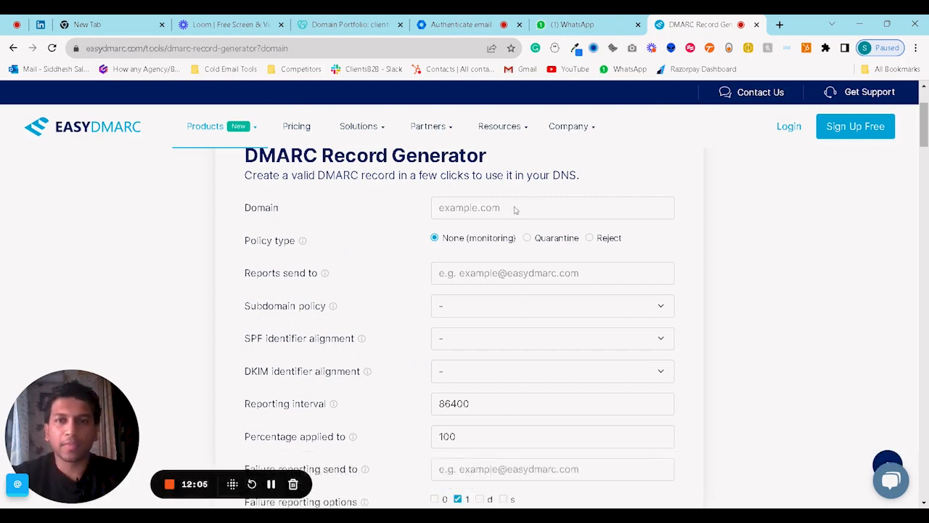
left_click(517, 210)
type("clie")
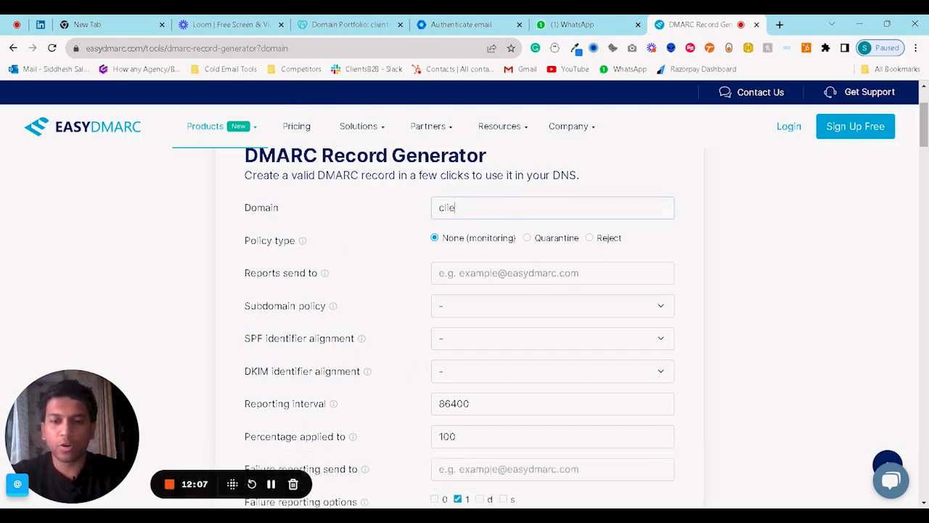
type("ntsb2blea")
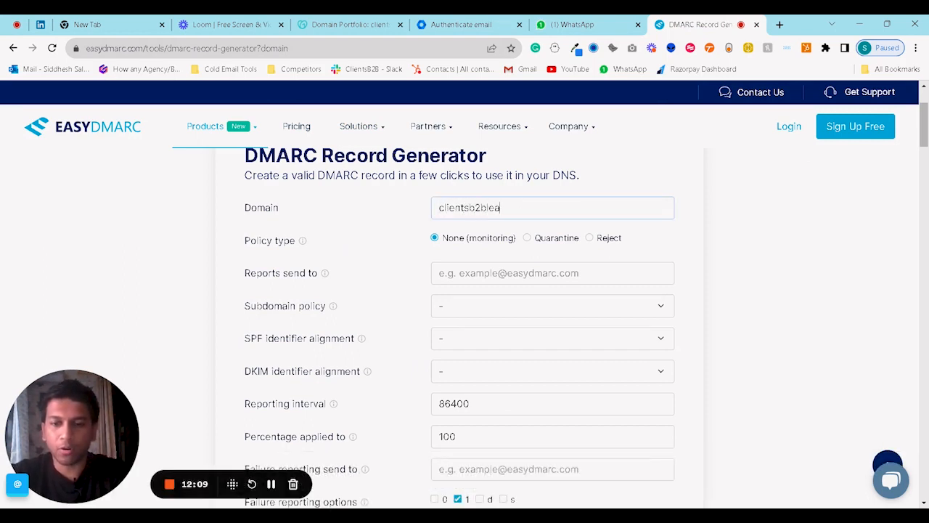
type("dgen.com")
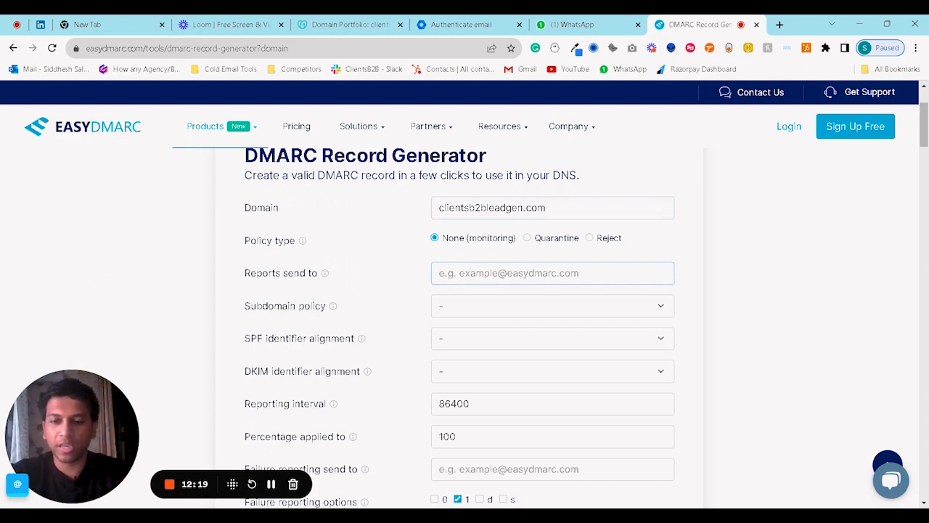
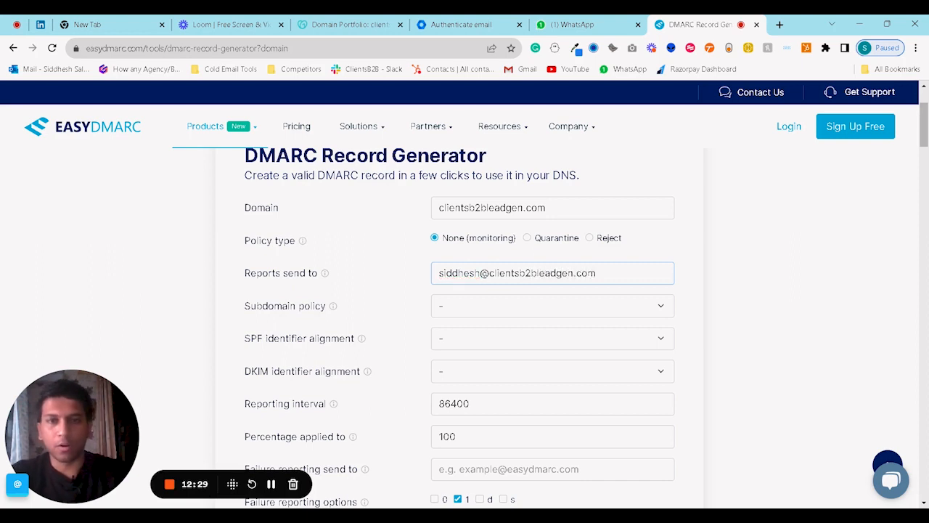
Set subdomain policy to none and both SPF and DKIM alignment to Relaxed.
left_click(493, 303)
left_click(493, 355)
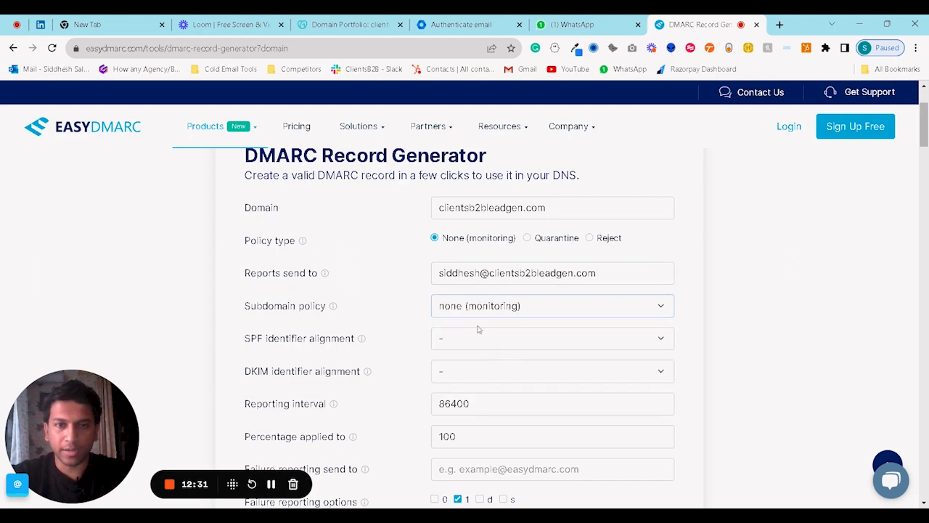
scroll(478, 329, "down", 2)
left_click(475, 221)
left_click(482, 264)
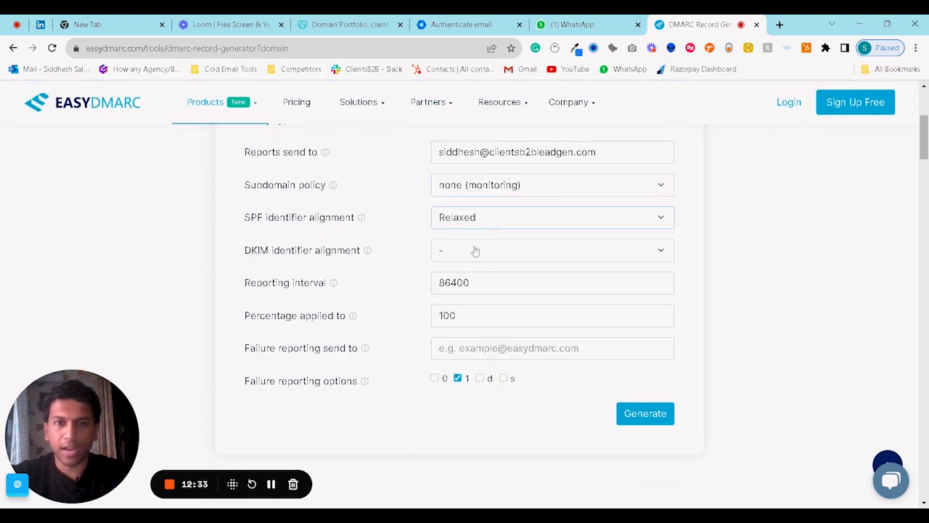
left_click(476, 250)
left_click(474, 297)
scroll(475, 298, "down", 1)
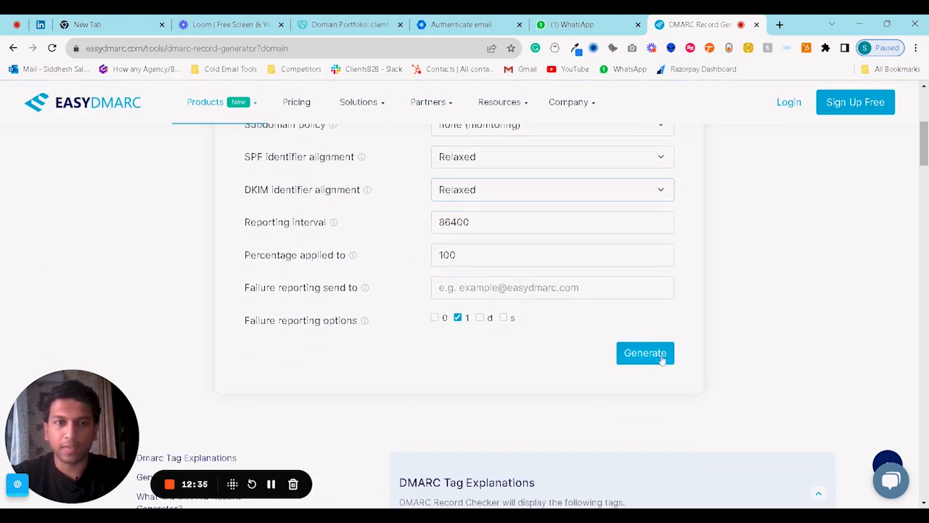
Generate the DMARC record and copy its value.
left_click(661, 359)
scroll(581, 357, "down", 5)
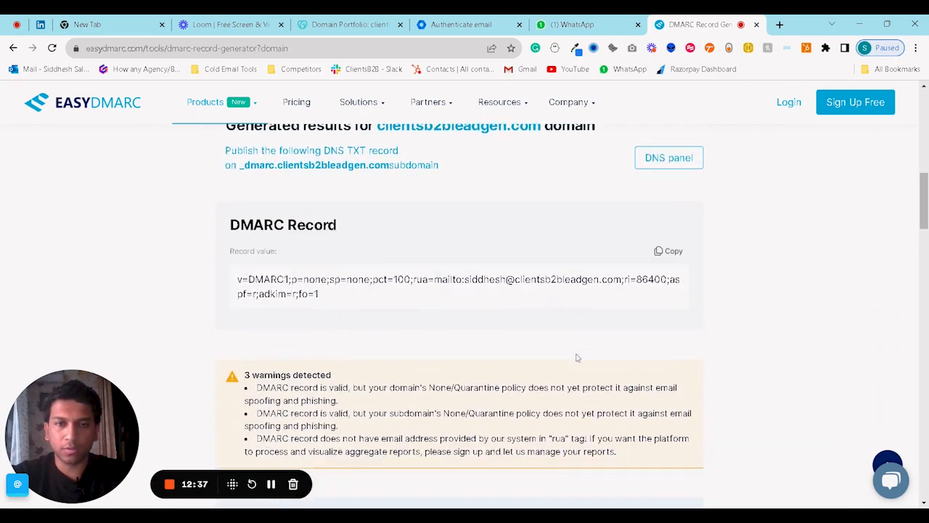
scroll(588, 330, "up", 3)
scroll(606, 273, "down", 5)
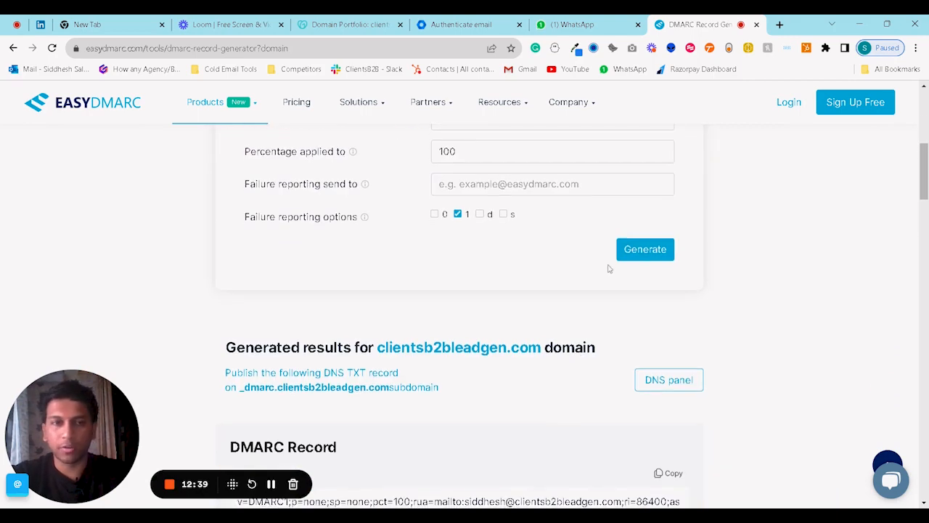
scroll(654, 255, "up", 2)
left_click(667, 234)
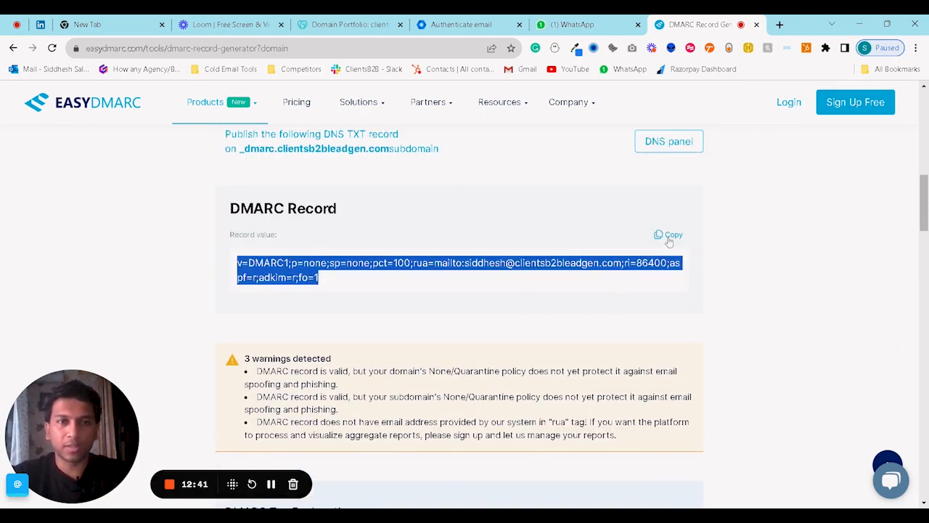
left_click(345, 24)
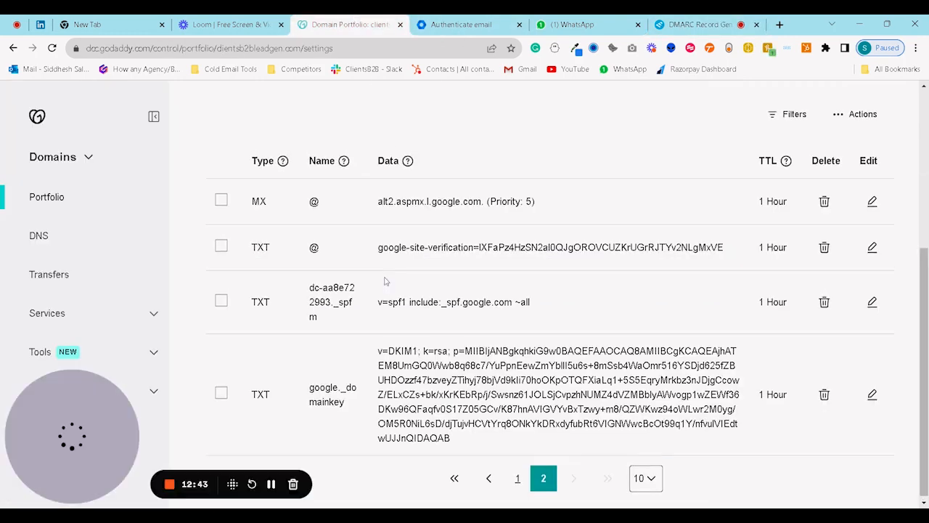
Add a TXT record named _dmarc with the pasted DMARC policy as its value and save it.
scroll(390, 182, "up", 2)
left_click(255, 174)
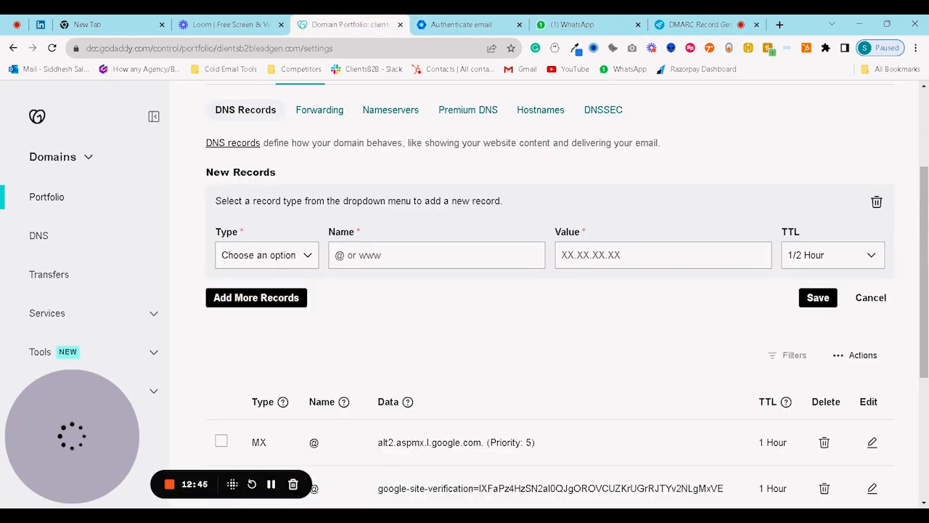
left_click(281, 272)
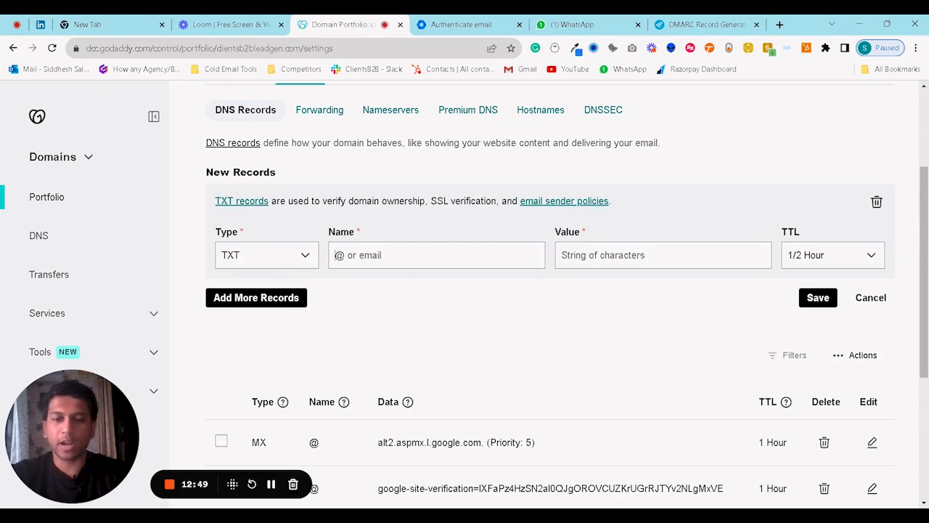
left_click(335, 255)
type("_dmarc")
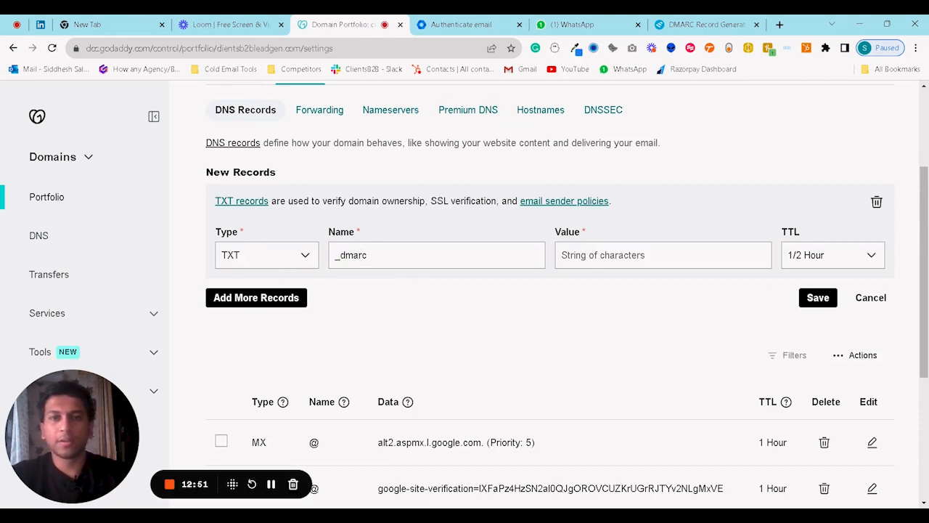
key("Tab")
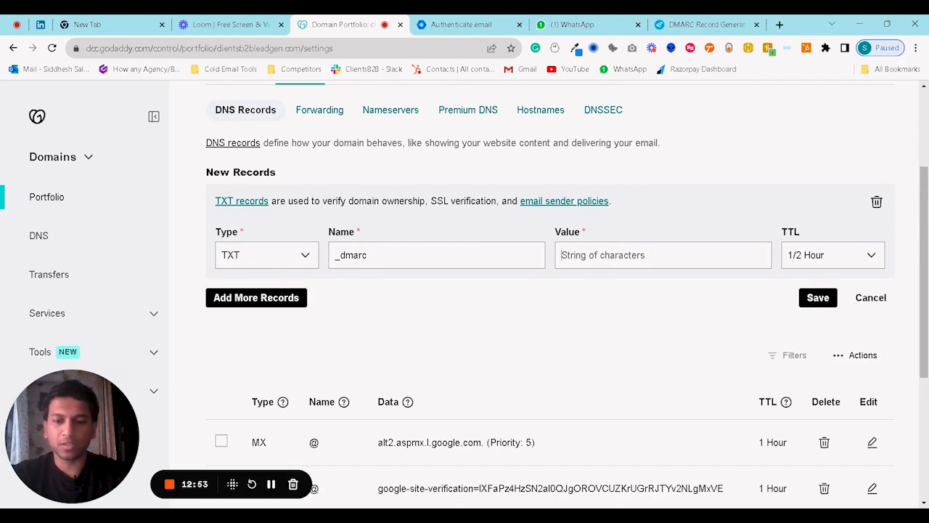
key("ctrl+v")
left_click(814, 305)
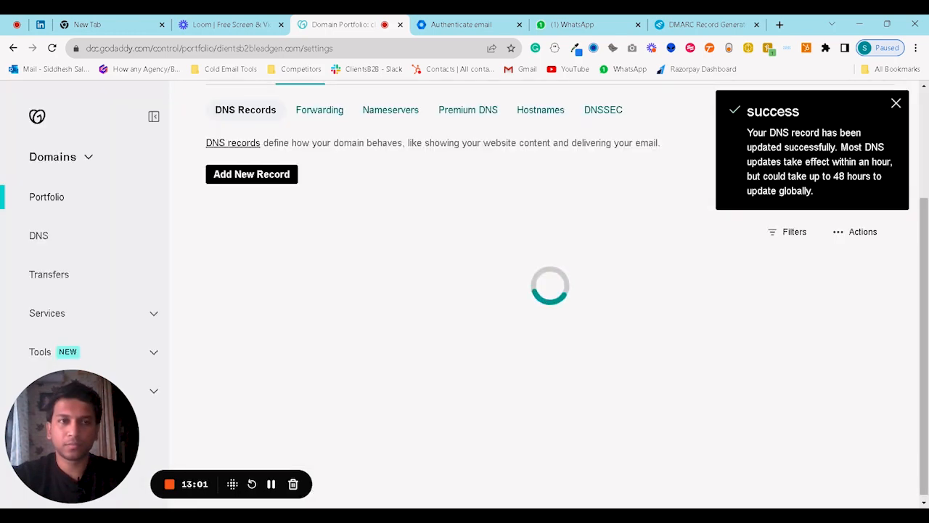
scroll(662, 270, "down", 3)
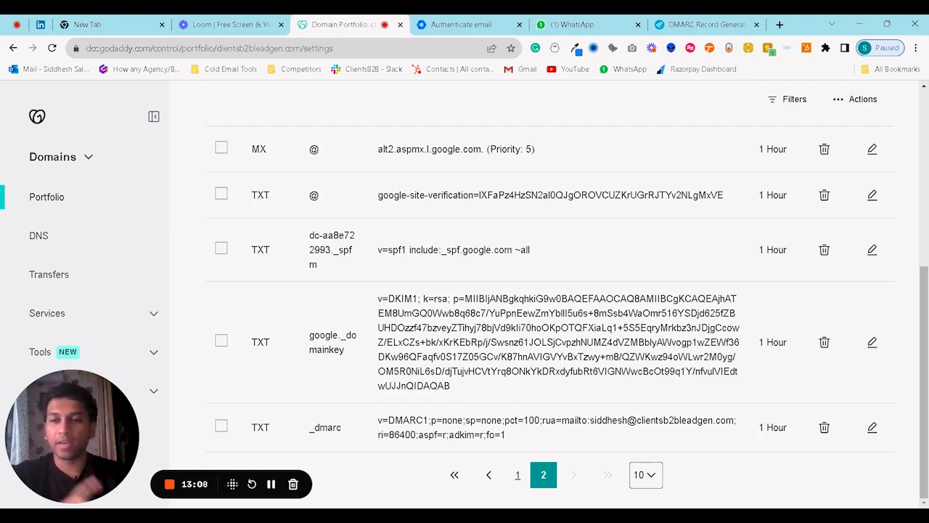
left_click(465, 24)
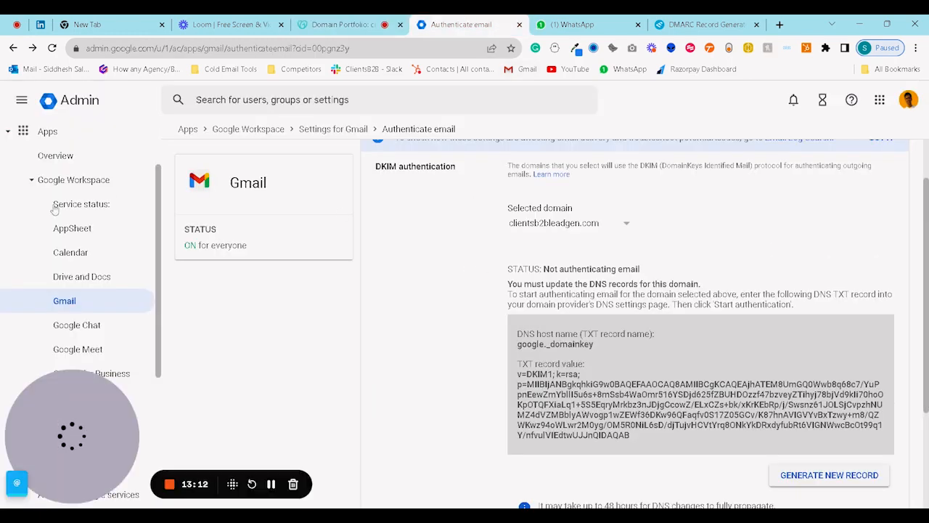
From the admin Home dashboard, go to Manage domains and choose Add users for clientsb2bleadgen.com.
scroll(58, 169, "up", 2)
left_click(50, 140)
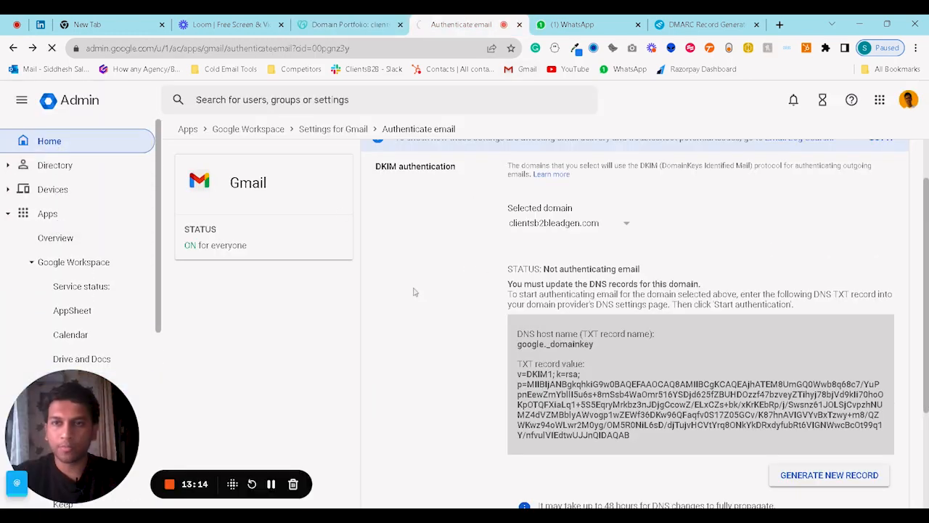
scroll(494, 317, "down", 1)
left_click(494, 317)
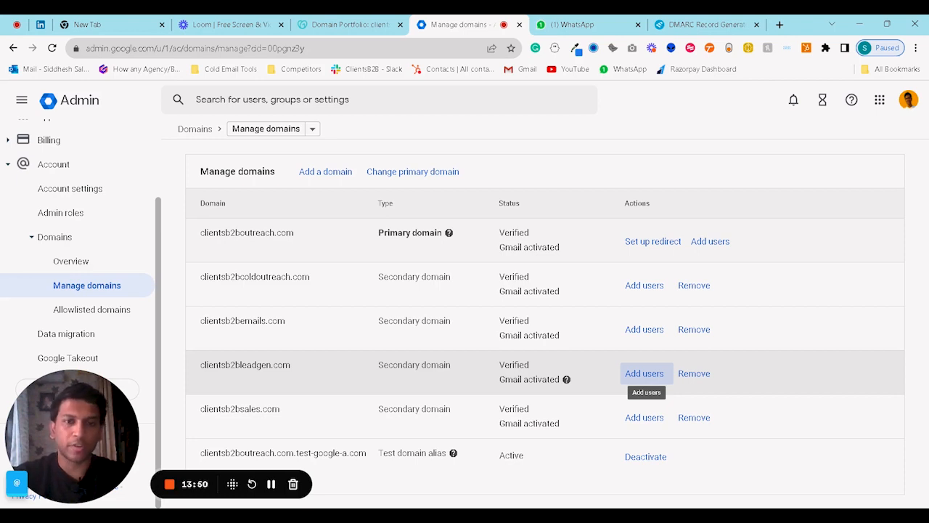
left_click(644, 373)
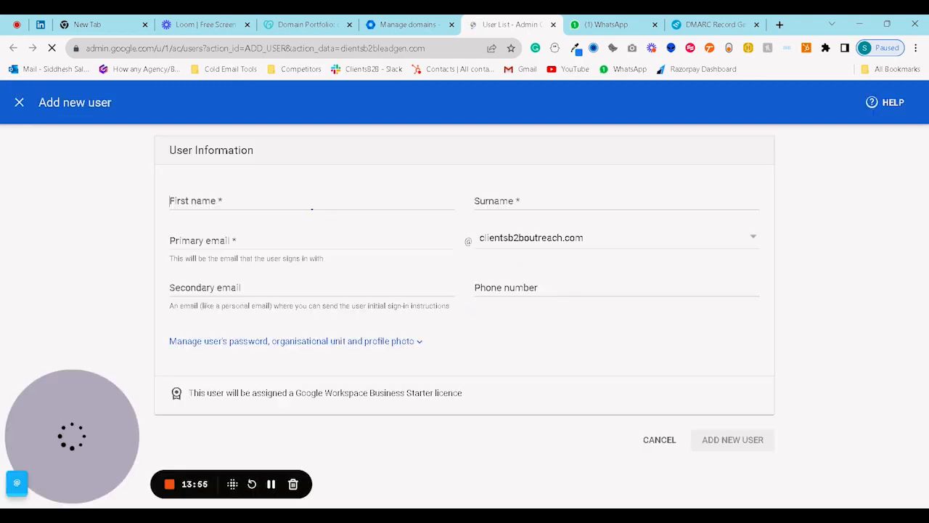
Enter the new user's name and set their primary email on the clientsb2bleadgen.com domain.
left_click(312, 208)
type("S")
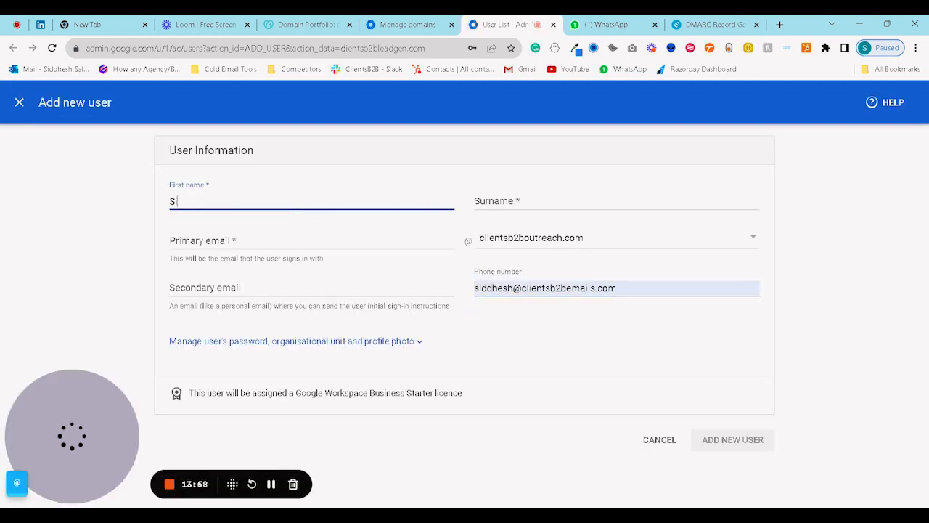
type("iddhesh")
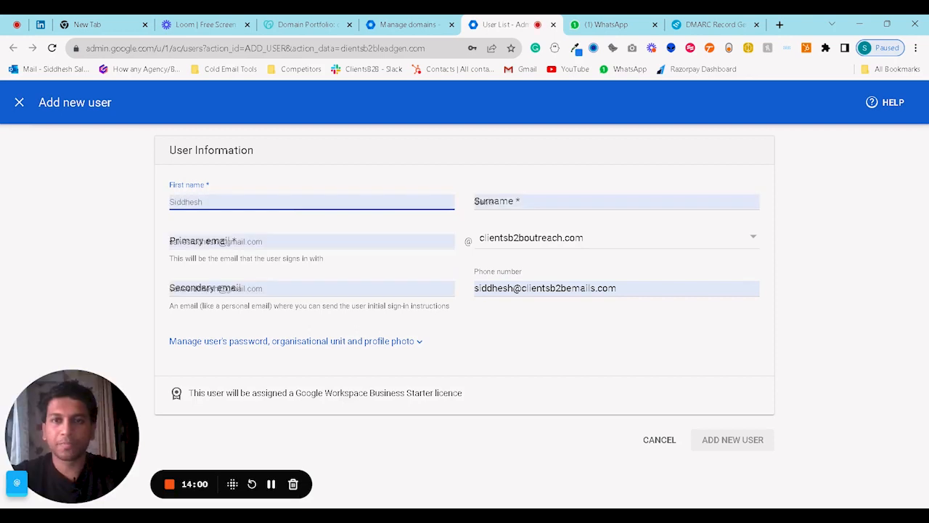
left_click(291, 234)
left_click_drag(297, 241, 56, 228)
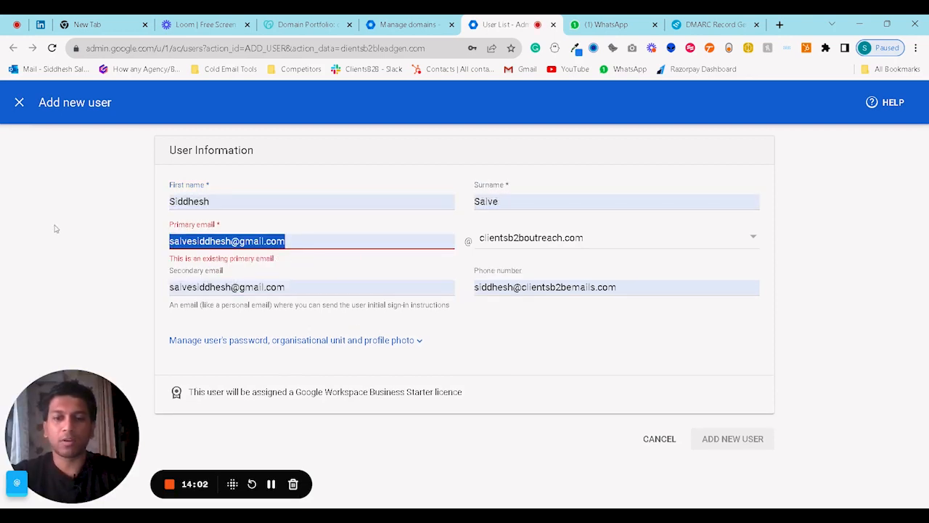
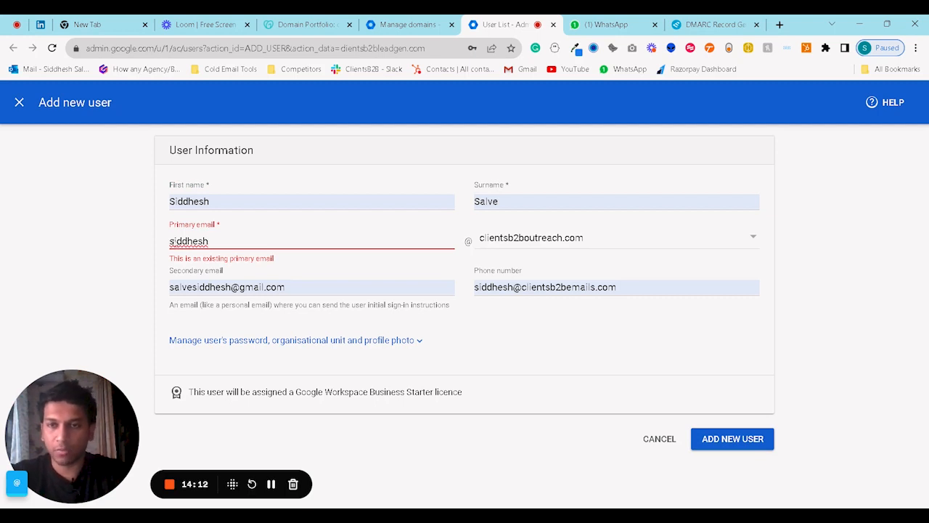
left_click(620, 240)
left_click(536, 210)
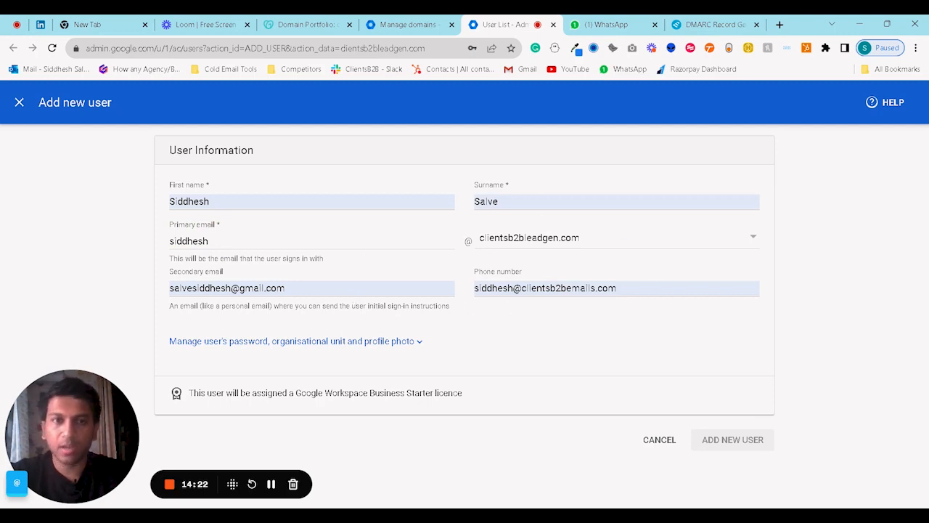
Clear the phone number, choose to create the password manually, and add the user.
triple_click(551, 288)
key("BackSpace")
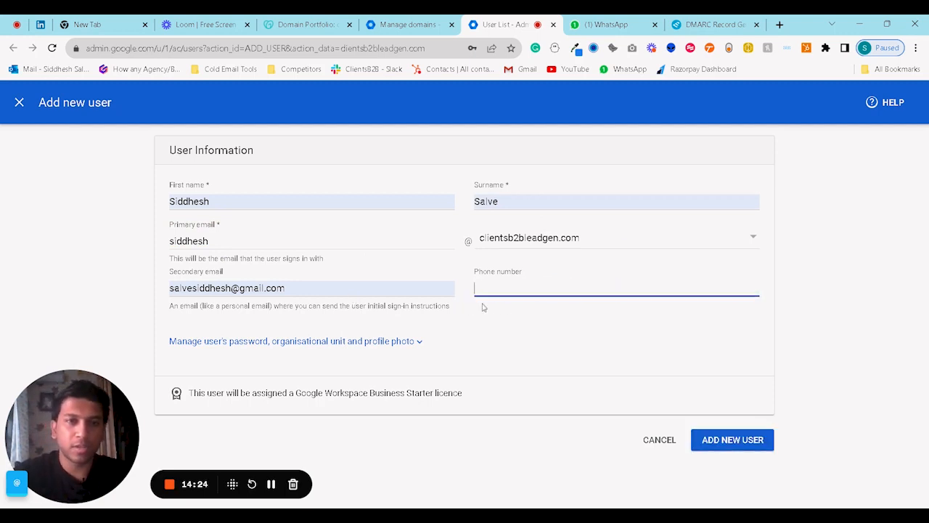
left_click(487, 323)
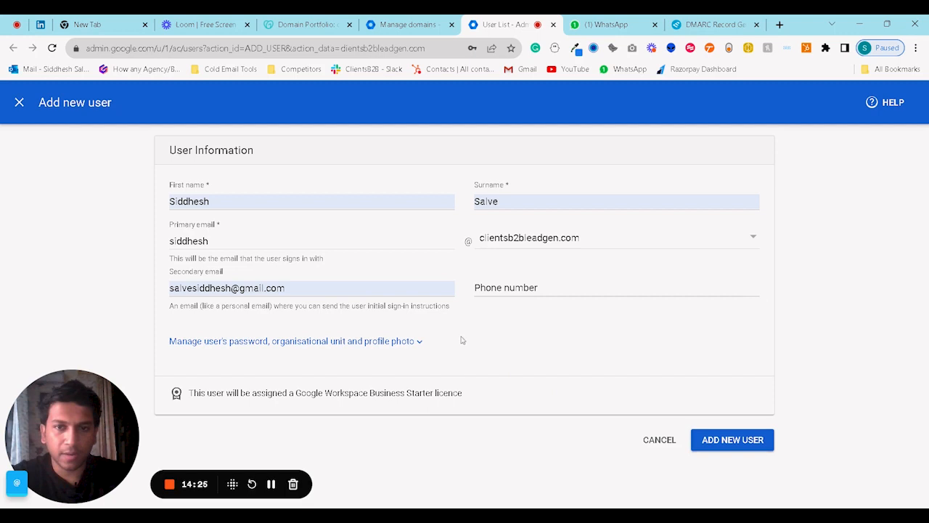
left_click(401, 347)
scroll(523, 331, "down", 2)
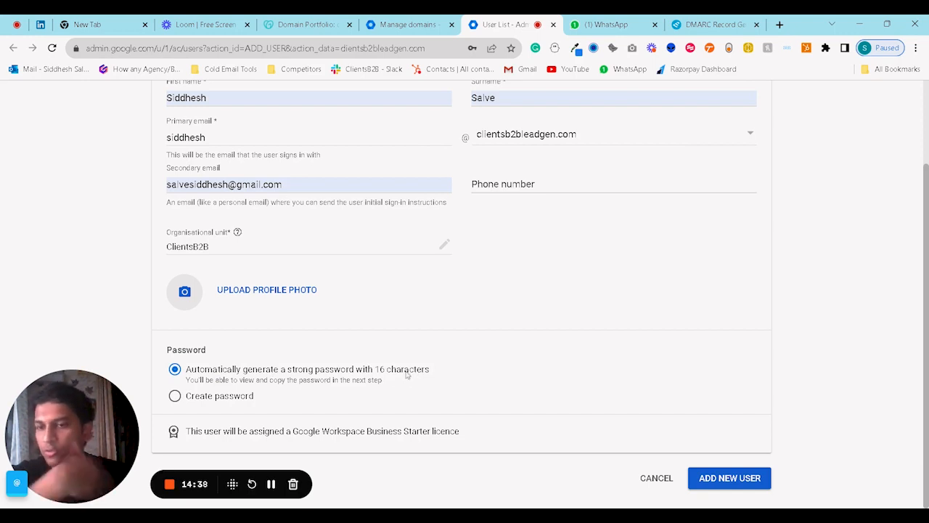
left_click(175, 396)
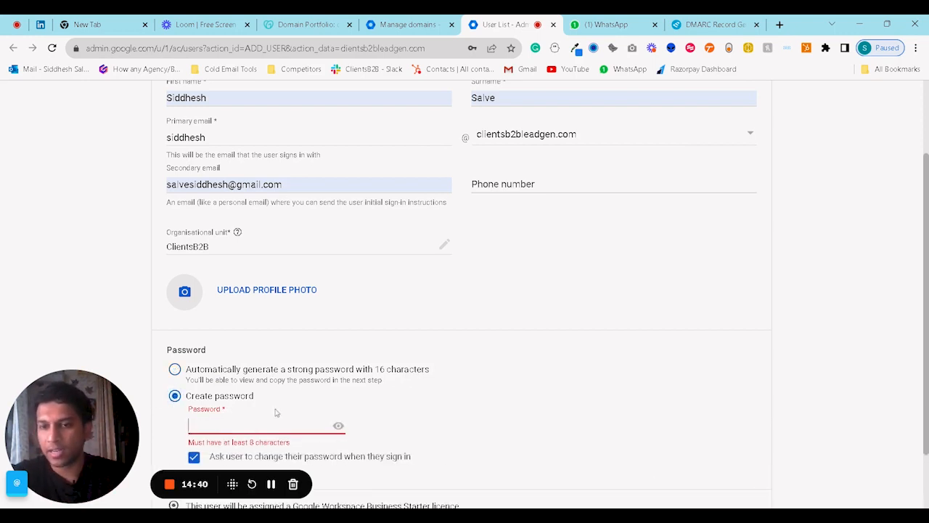
scroll(573, 380, "down", 2)
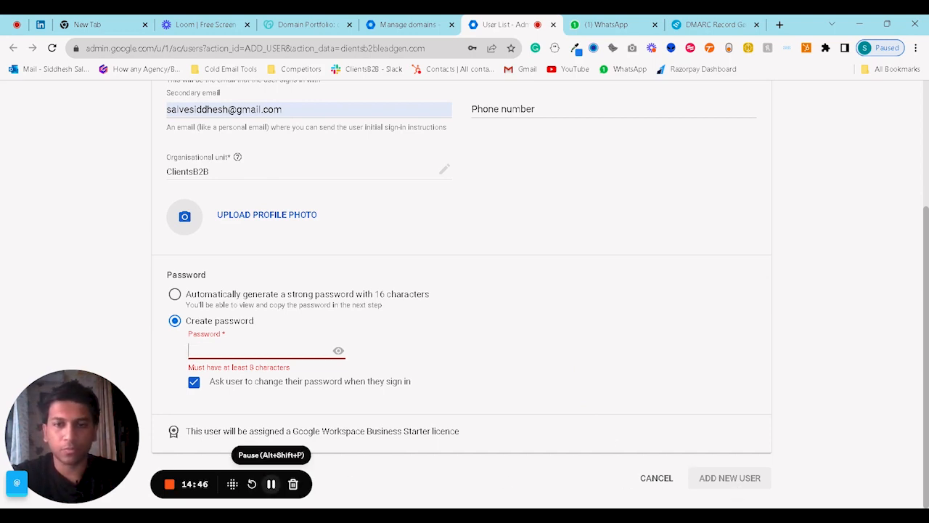
left_click(270, 483)
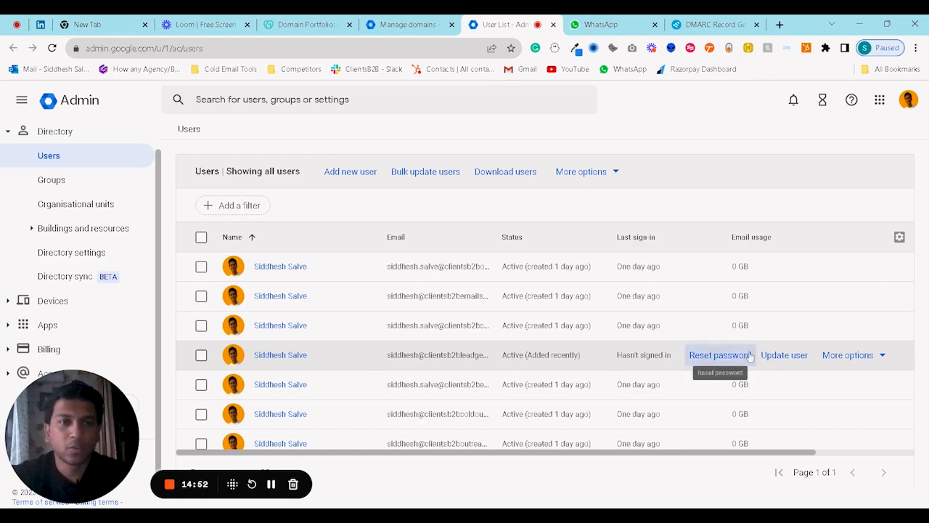
left_click(702, 356)
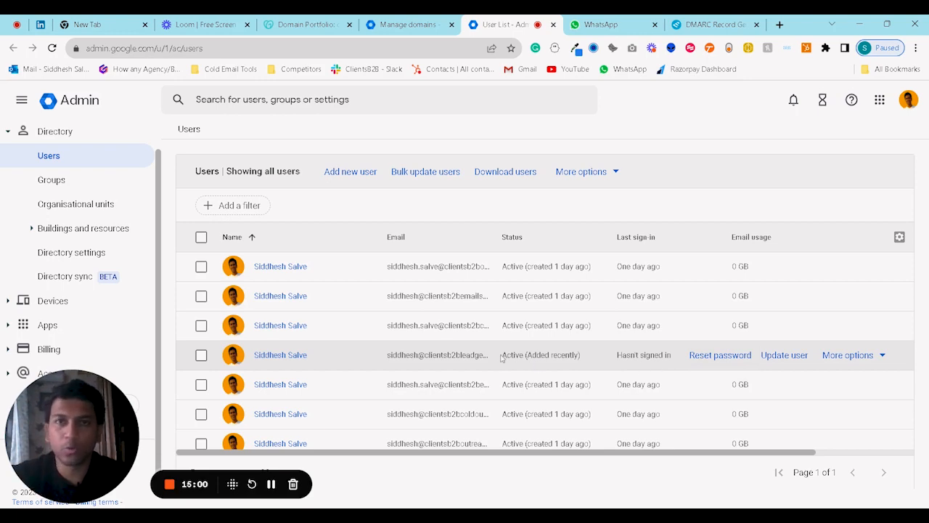
left_click(305, 24)
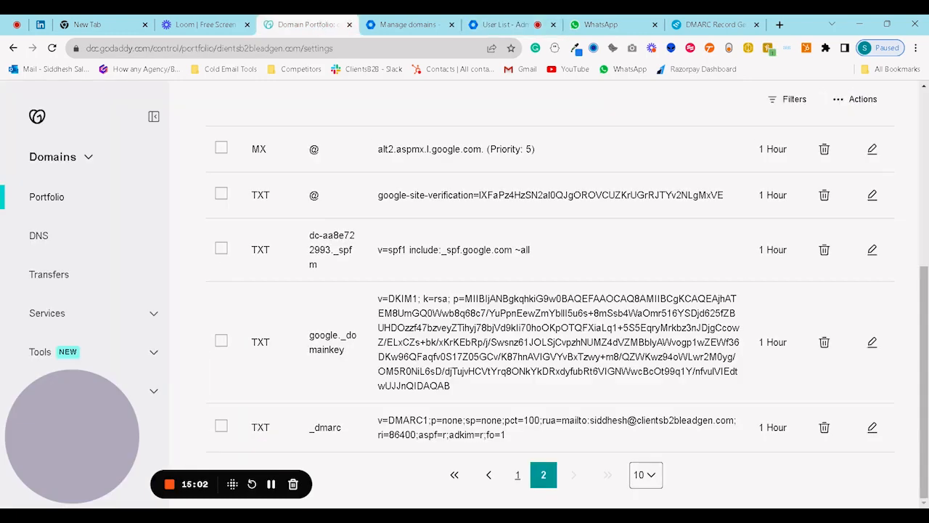
scroll(400, 228, "up", 5)
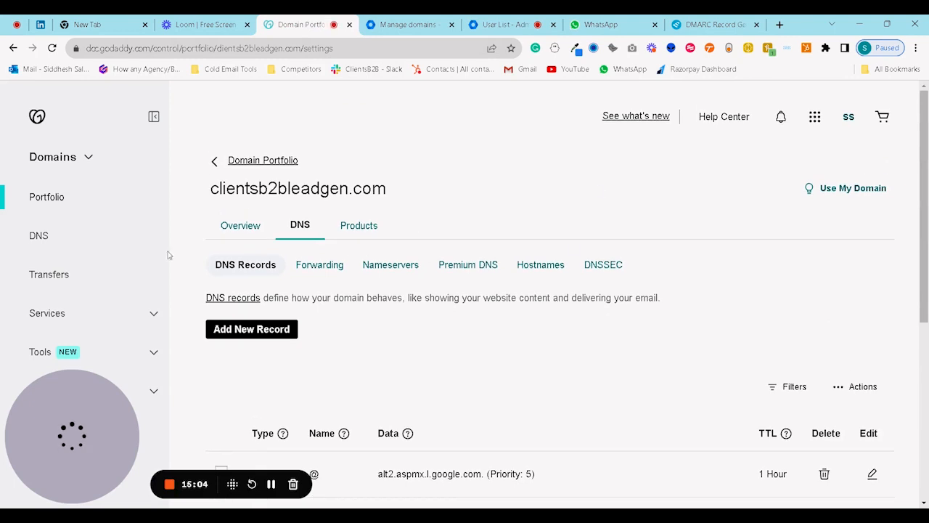
left_click(332, 265)
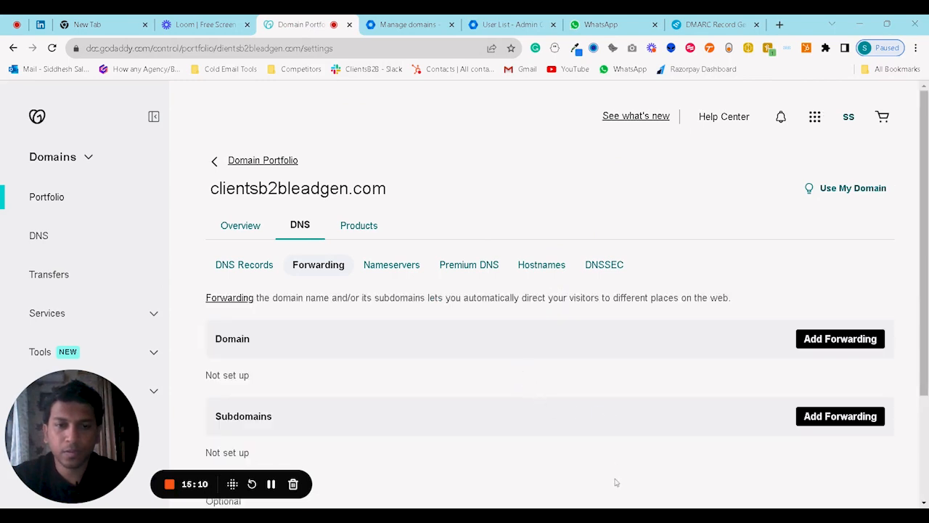
scroll(615, 482, "down", 2)
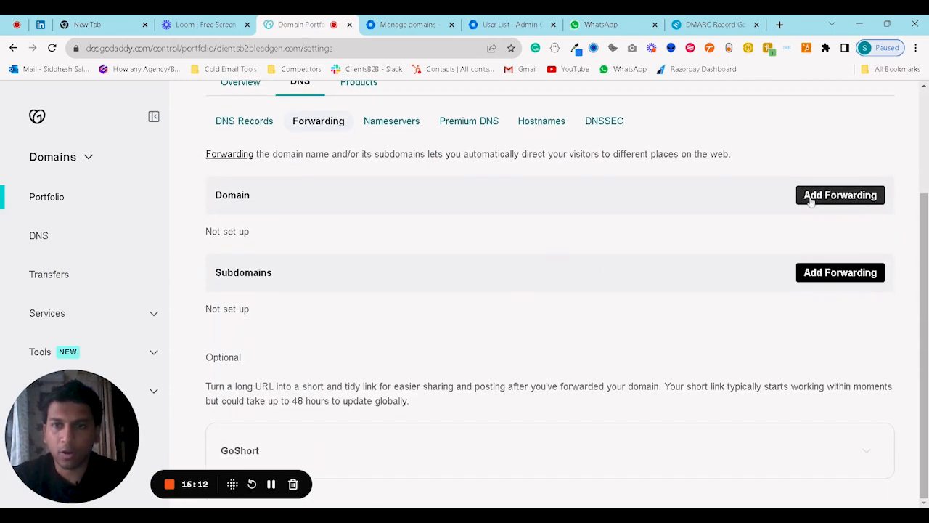
left_click(811, 202)
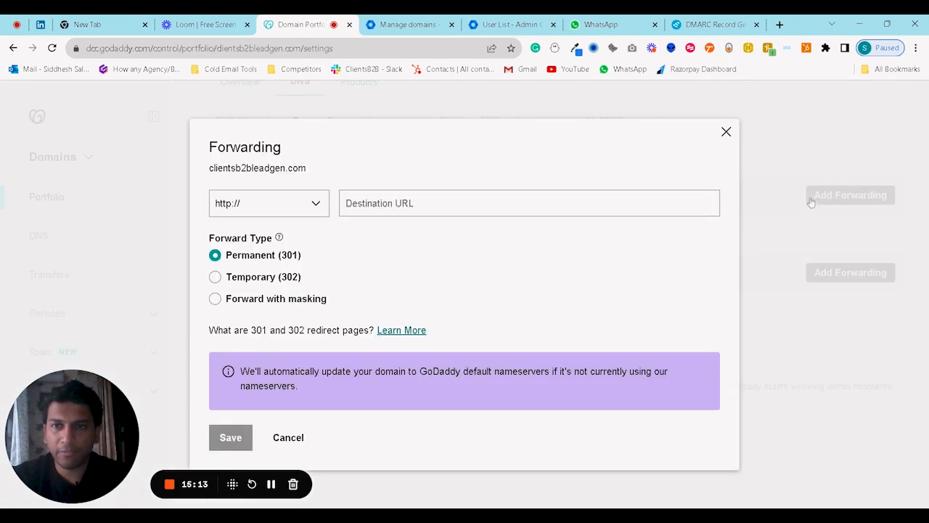
left_click(271, 238)
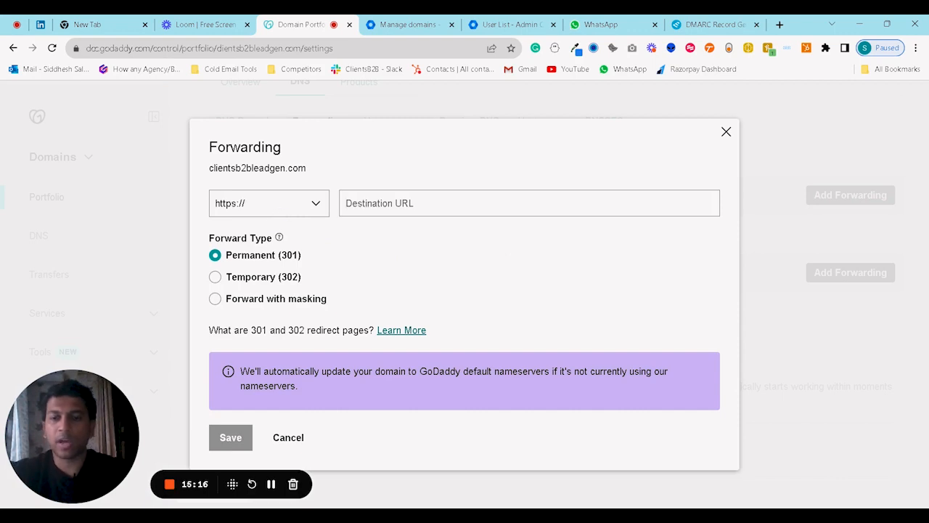
type("www.clo")
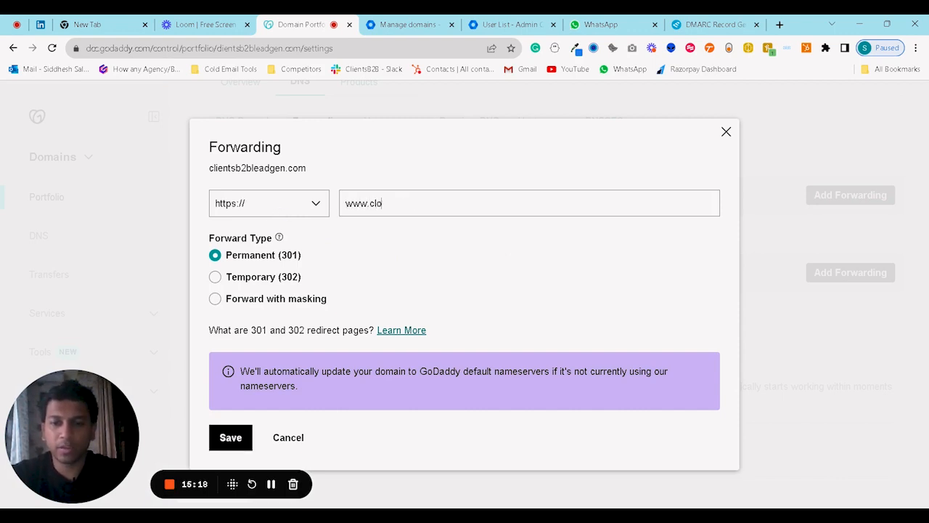
type("e")
type("ientsb2")
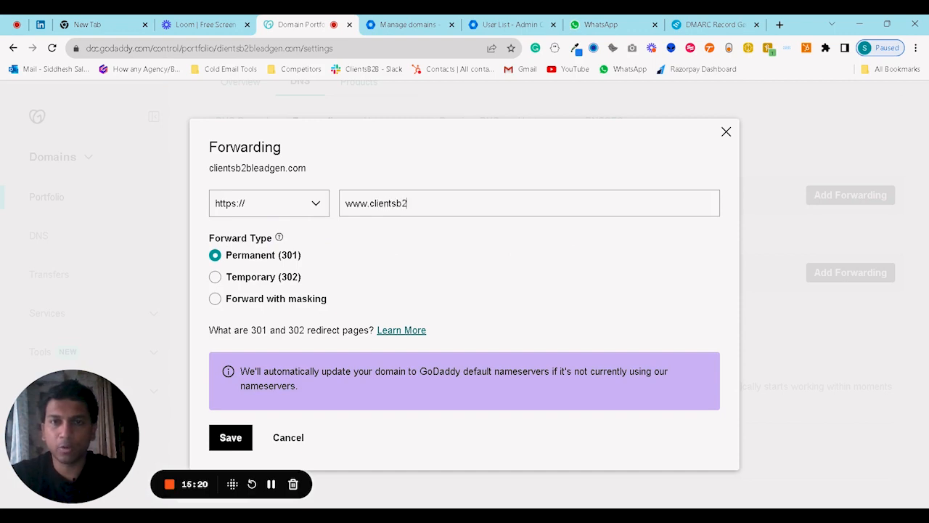
type("b.com")
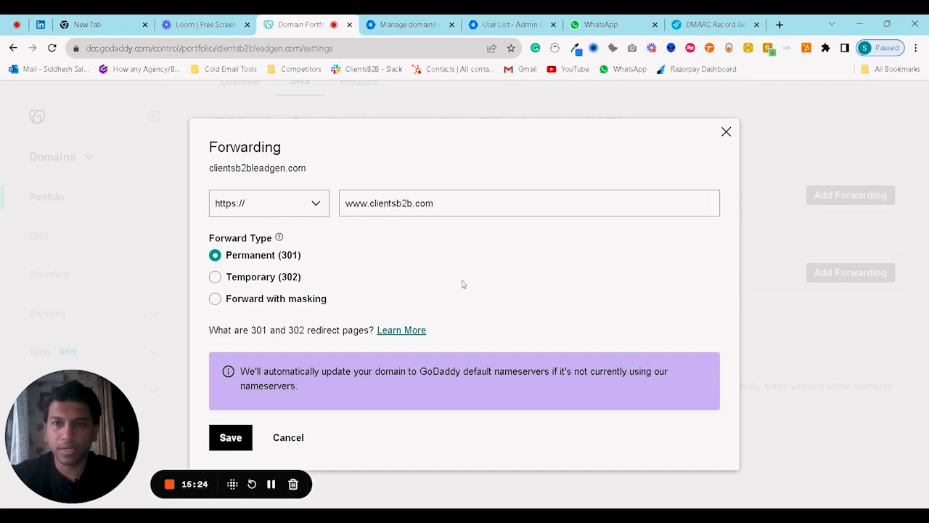
left_click(230, 439)
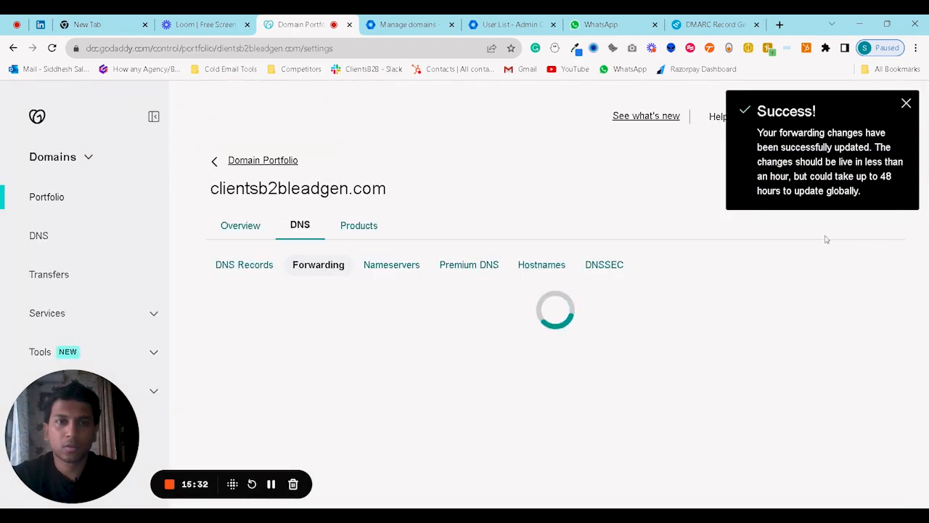
left_click(896, 104)
Select the domain name clientsb2bleadgen.com on the forwarding page to copy it.
scroll(627, 266, "down", 3)
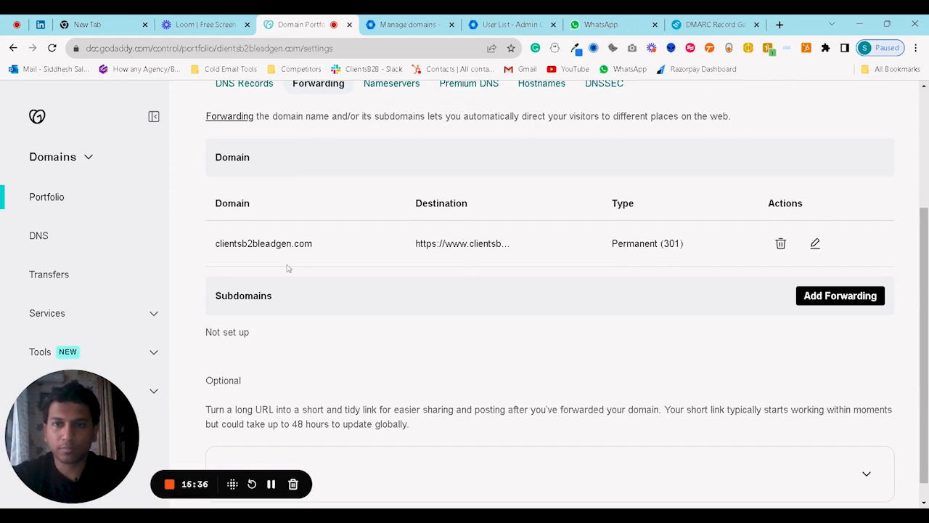
scroll(287, 268, "up", 1)
left_click_drag(321, 304, 223, 303)
left_click(369, 352)
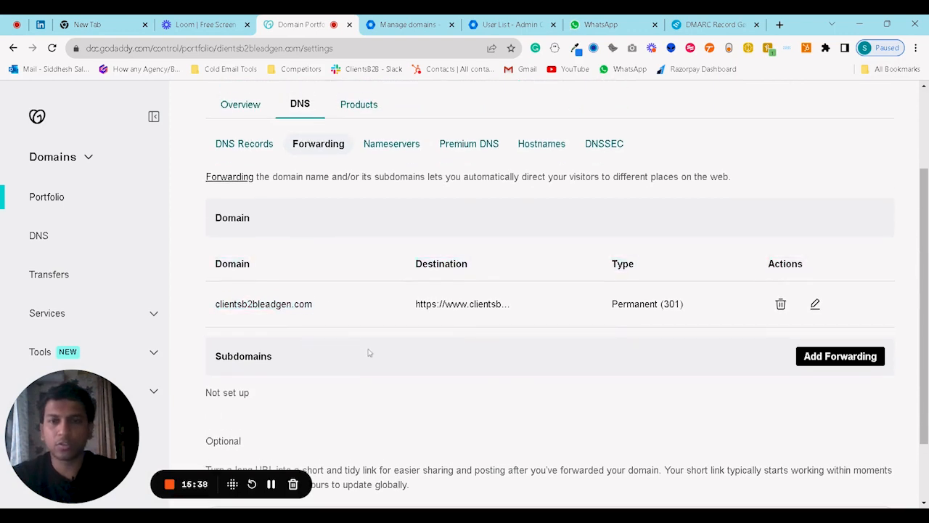
left_click_drag(314, 307, 215, 312)
key("ctrl+c")
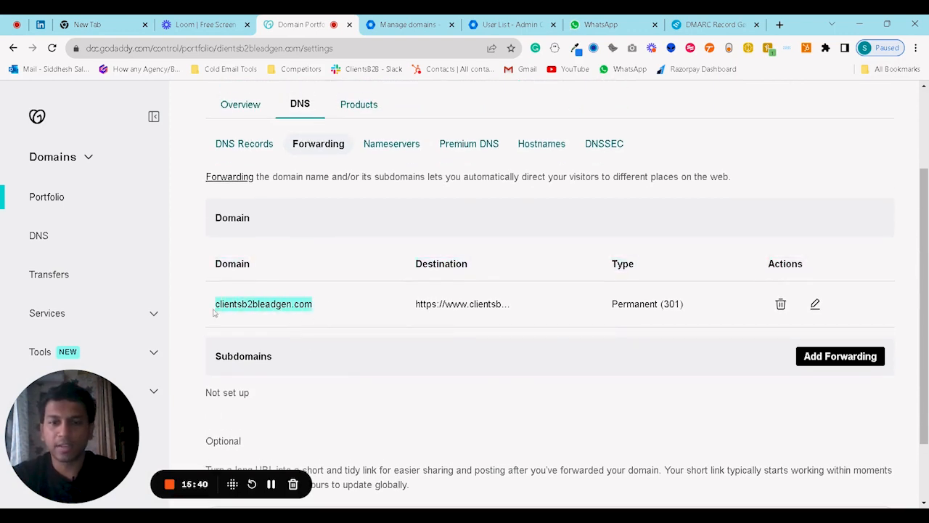
Load clientsb2bleadgen.com in a new tab to confirm it redirects to the clientsb2b.com site.
left_click(780, 24)
key("ctrl+v")
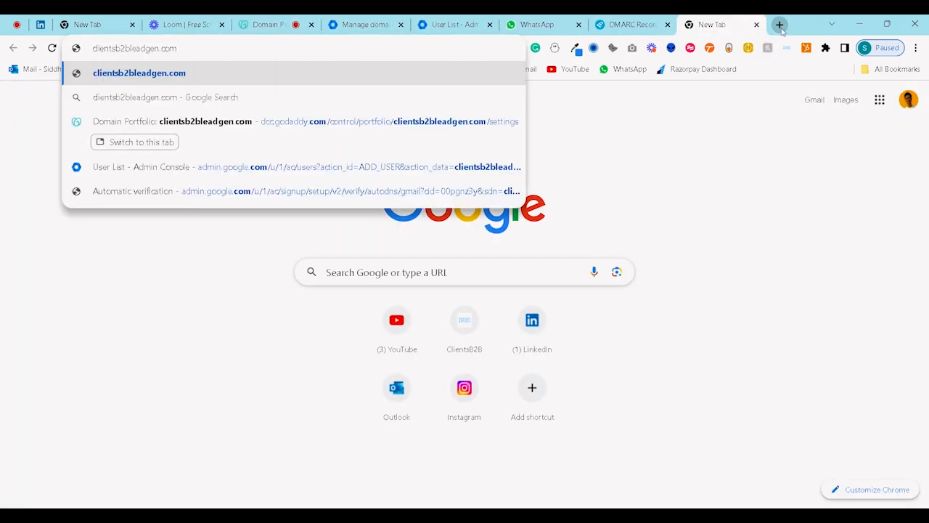
key("Return")
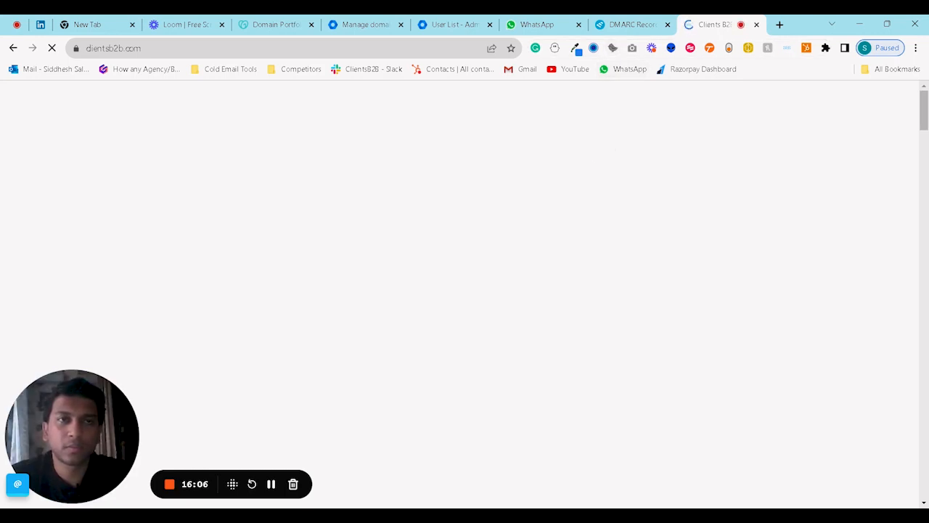
scroll(704, 168, "down", 5)
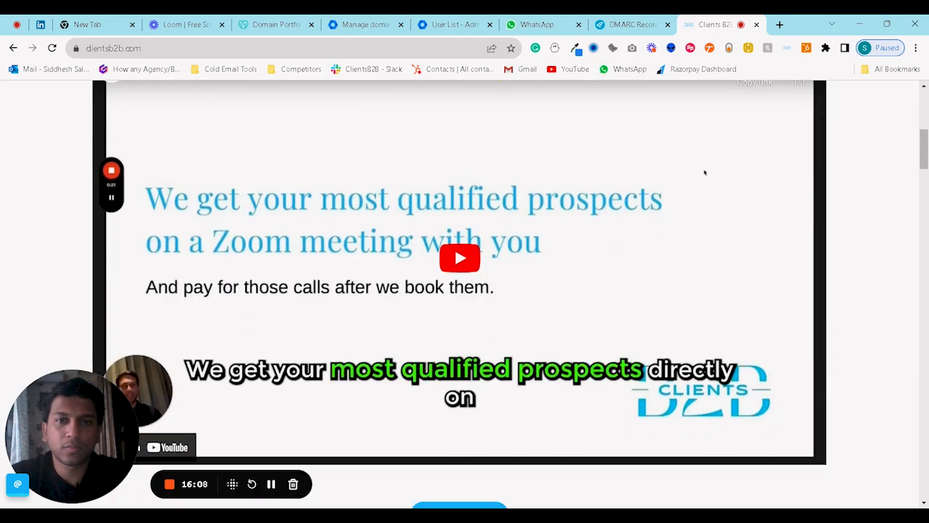
left_click(319, 22)
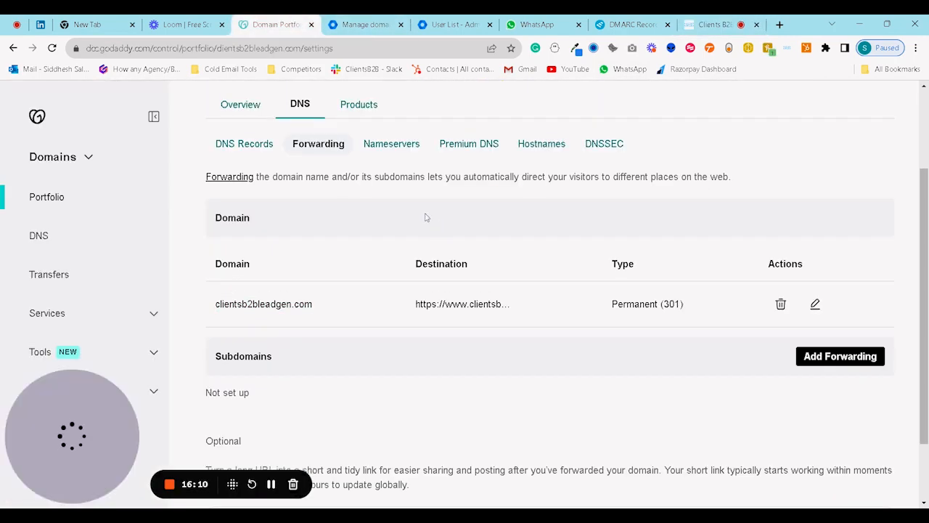